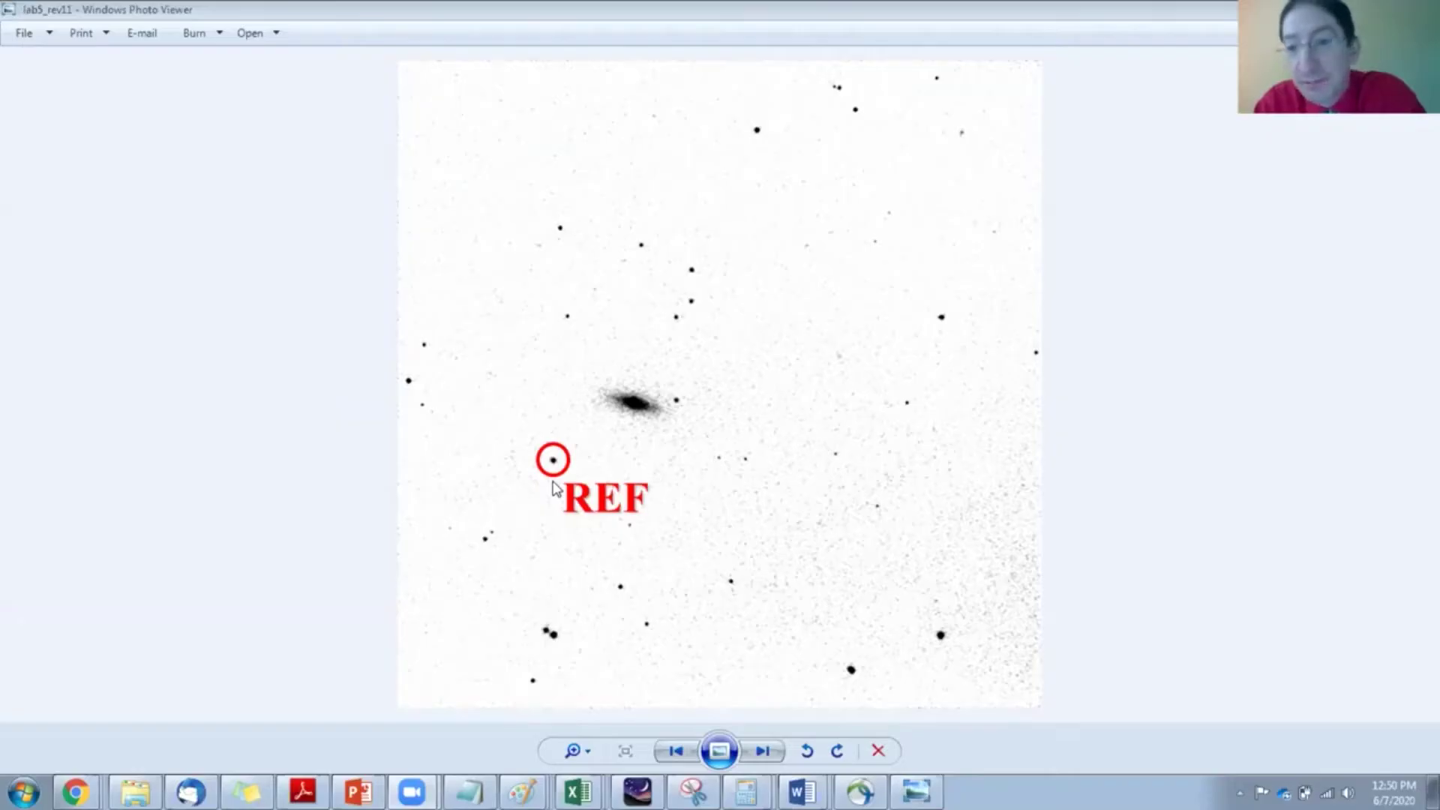
Step: Restore the maximized Photo Viewer window so the Afterglow workbench with 20.fits shows behind it
{"action": "double_click", "coordinate": [617, 18]}
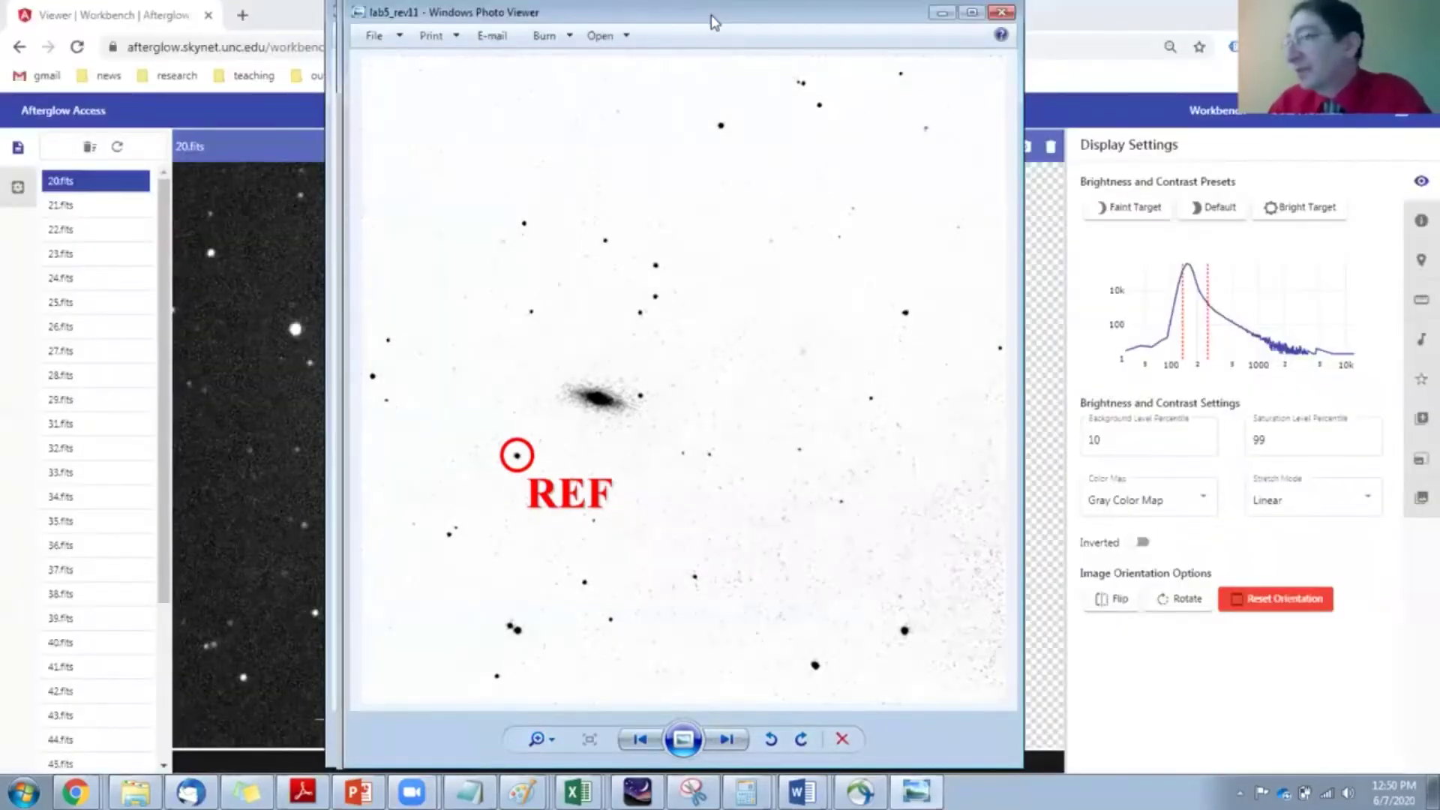
Step: Minimize the finder chart, browse the file list, and bring up the Aligner panel for 20.fits
{"action": "left_click", "coordinate": [942, 13]}
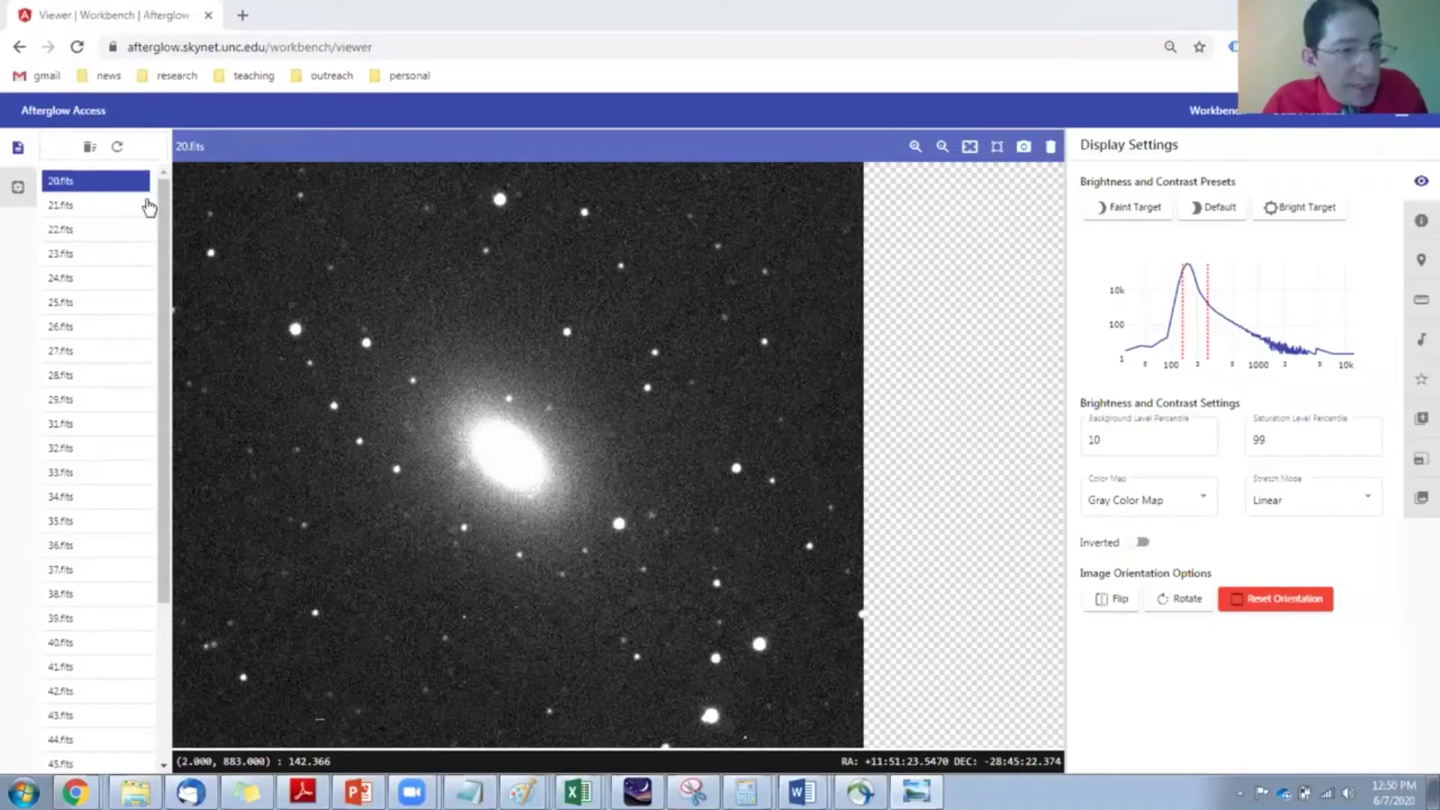
{"action": "left_click_drag", "start_coordinate": [163, 218], "coordinate": [184, 418]}
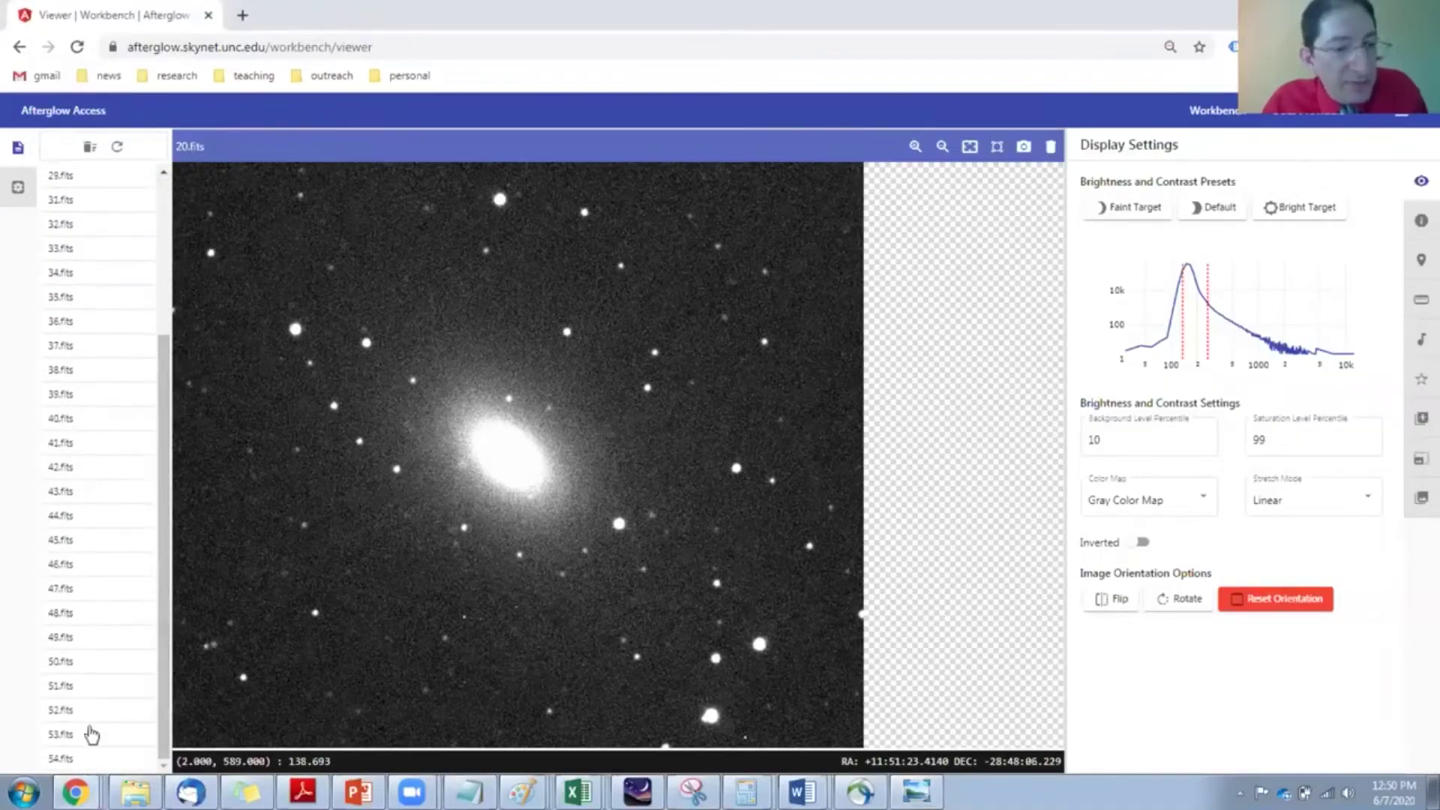
{"action": "left_click_drag", "start_coordinate": [163, 698], "coordinate": [178, 456]}
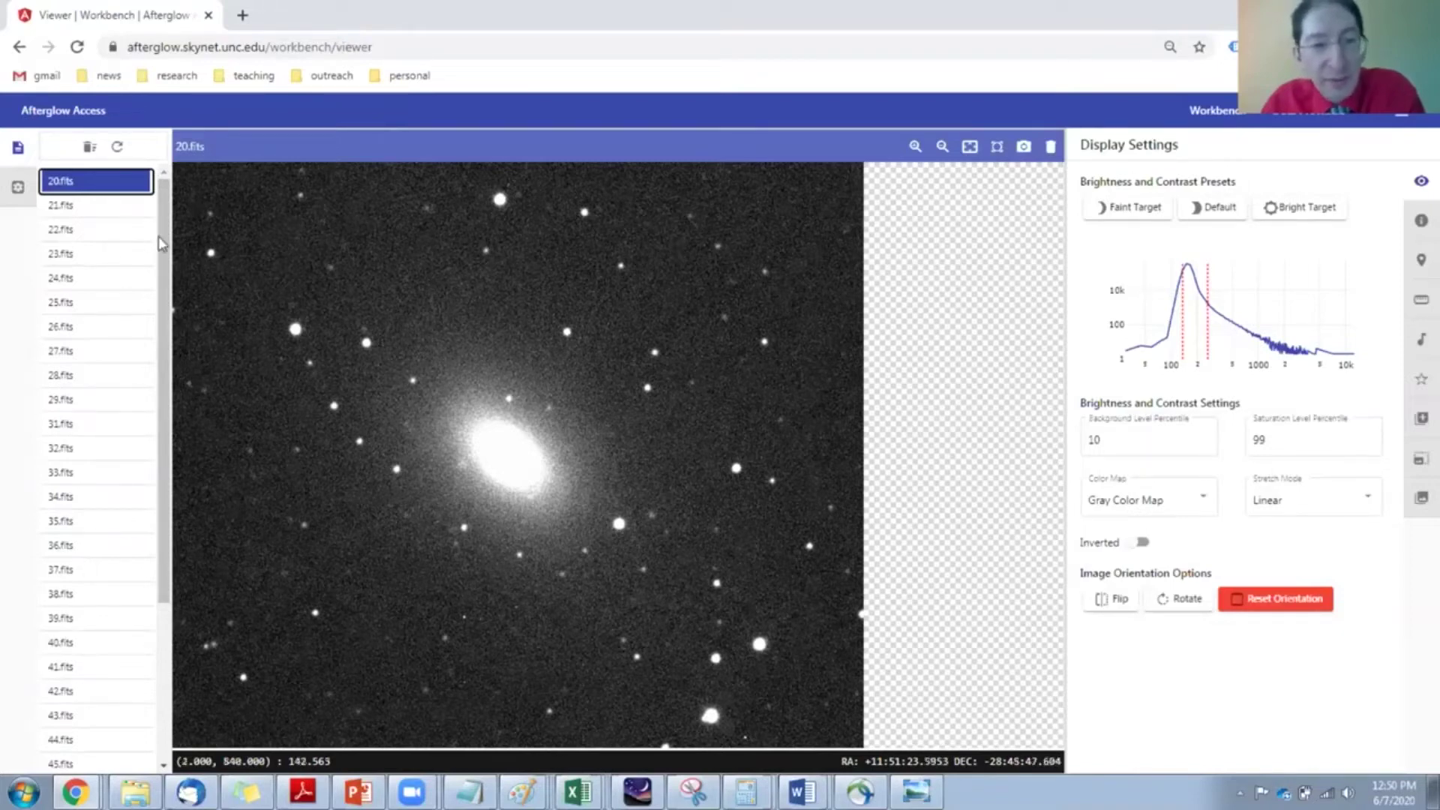
{"action": "left_click_drag", "start_coordinate": [162, 240], "coordinate": [169, 431]}
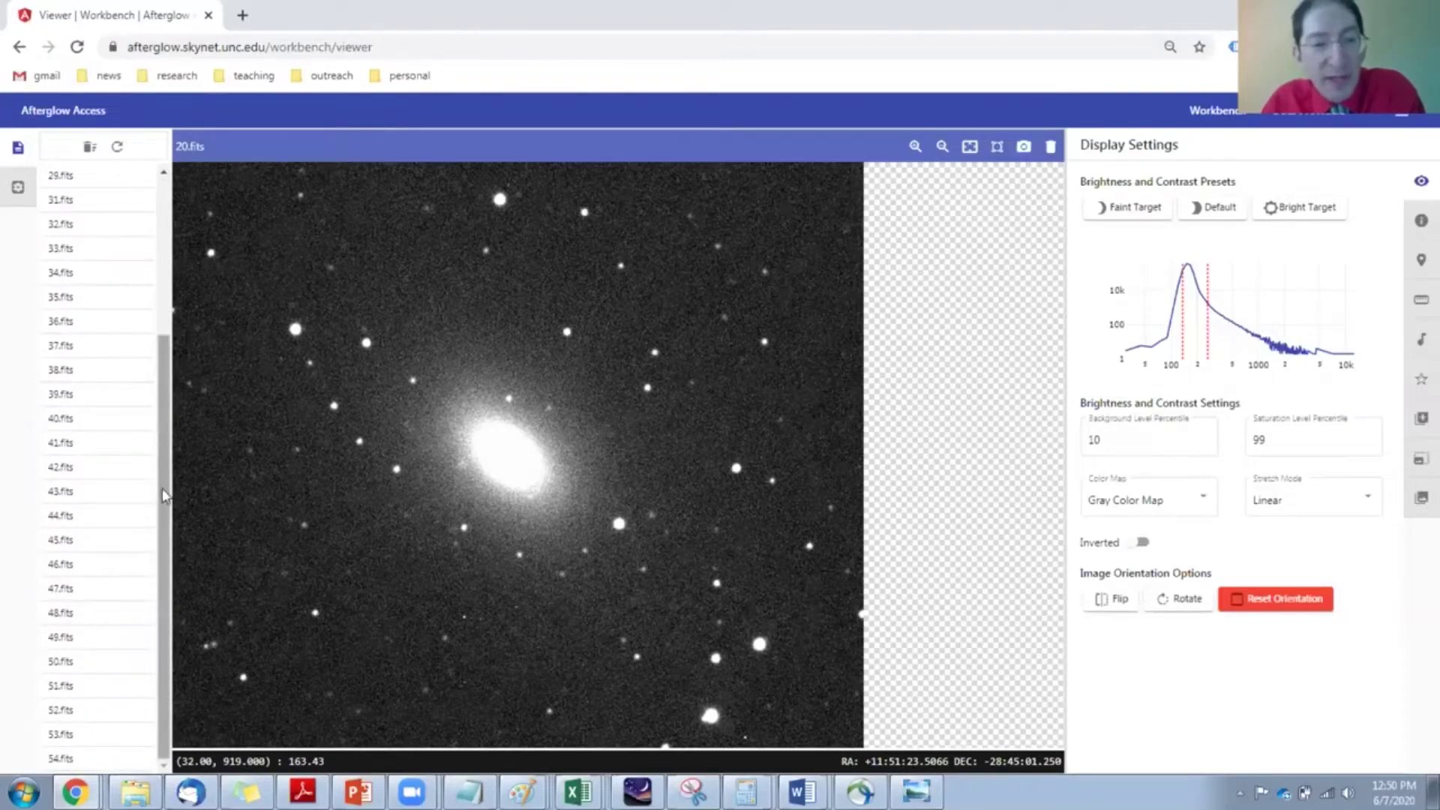
{"action": "scroll", "coordinate": [170, 313], "scroll_direction": "up", "scroll_amount": 3}
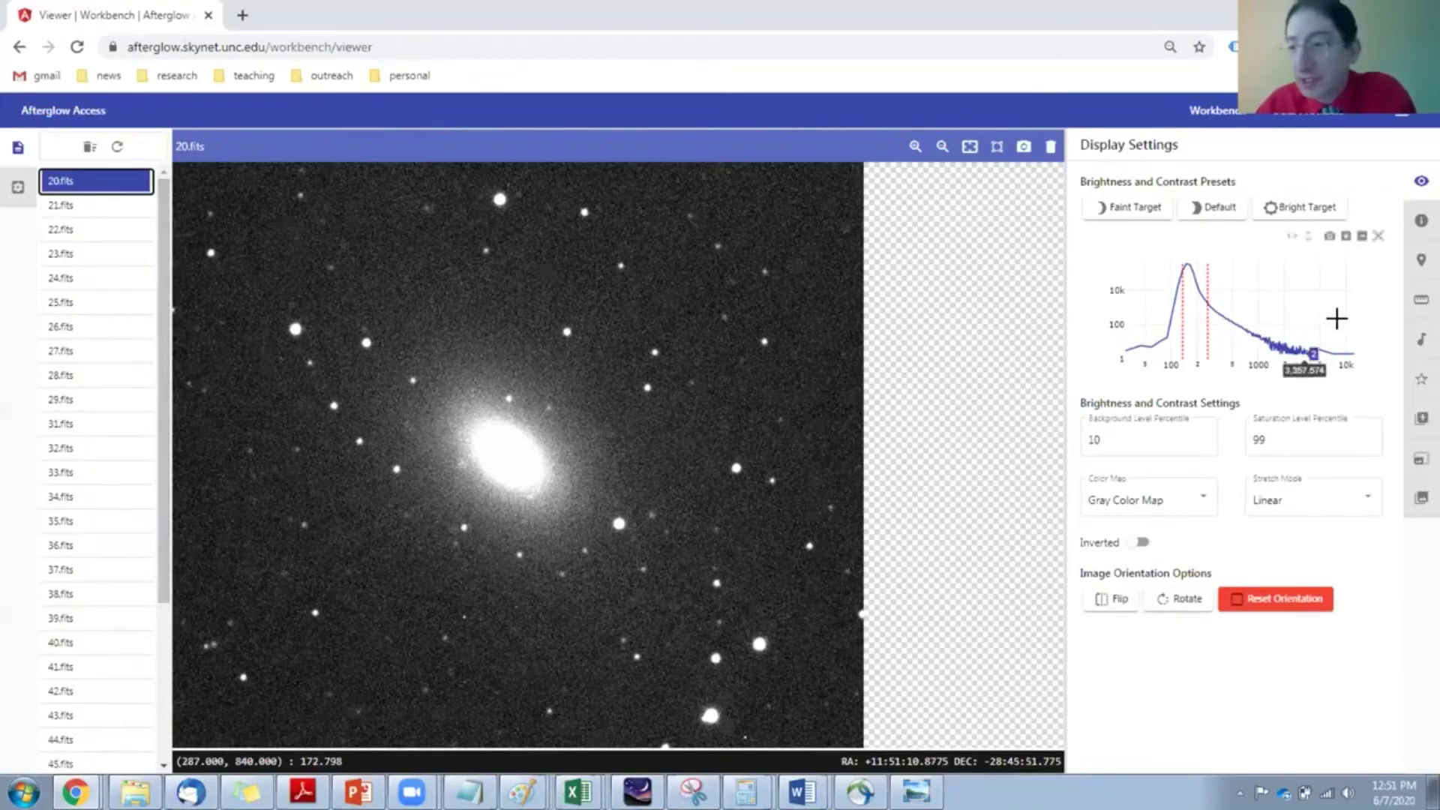
{"action": "left_click", "coordinate": [1417, 463]}
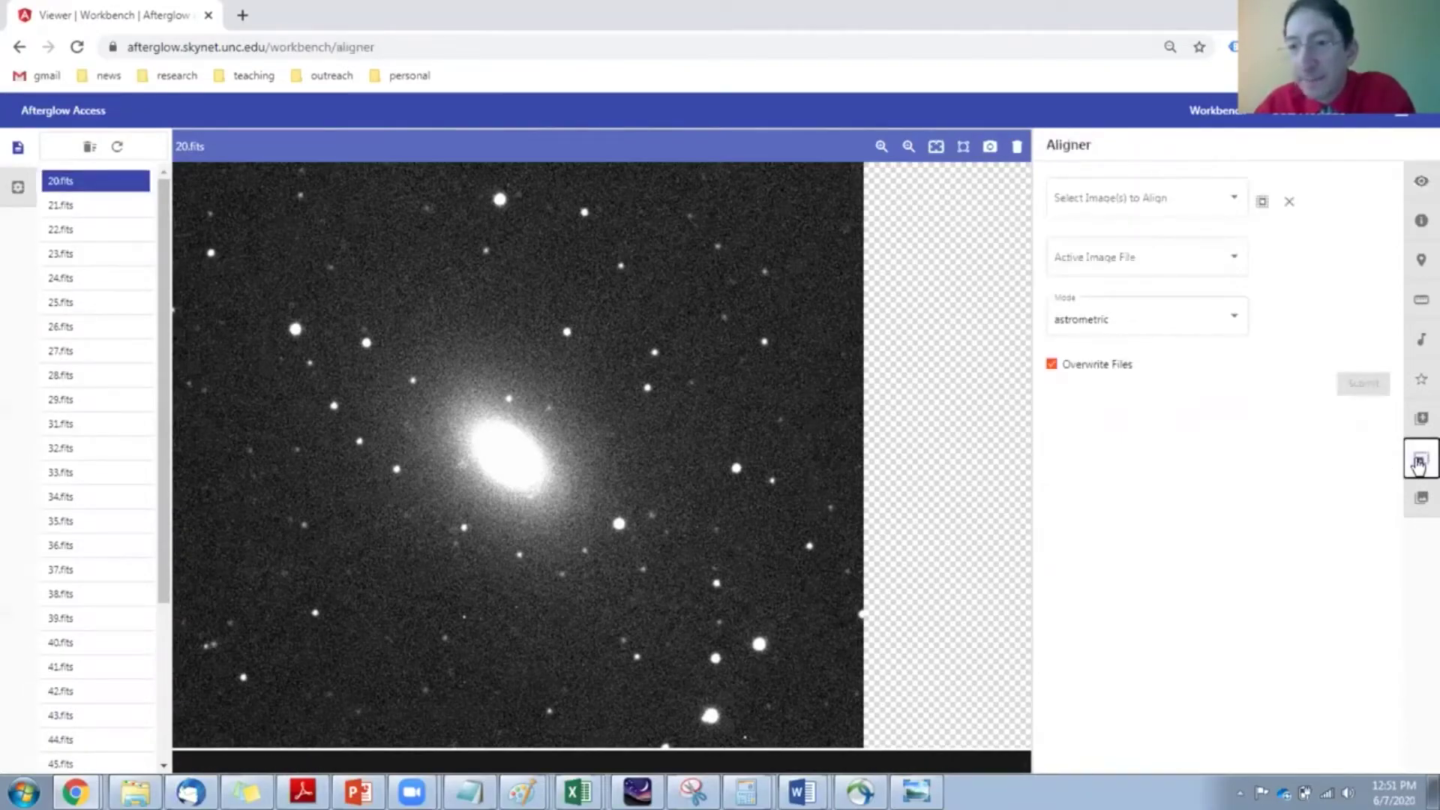
Step: Astrometrically align 20.fits and 54.fits with Overwrite Files enabled
{"action": "left_click", "coordinate": [1233, 200]}
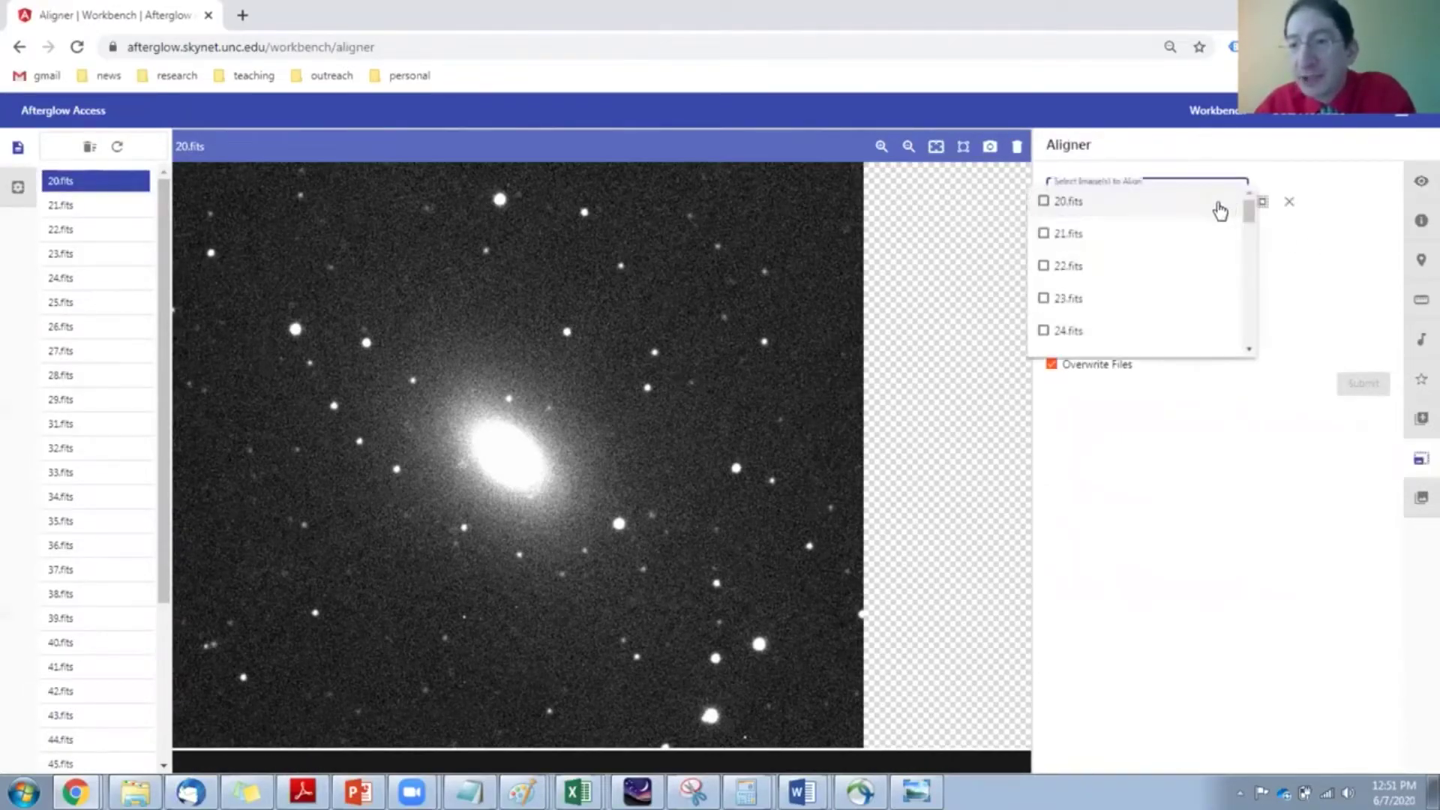
{"action": "left_click", "coordinate": [1065, 201]}
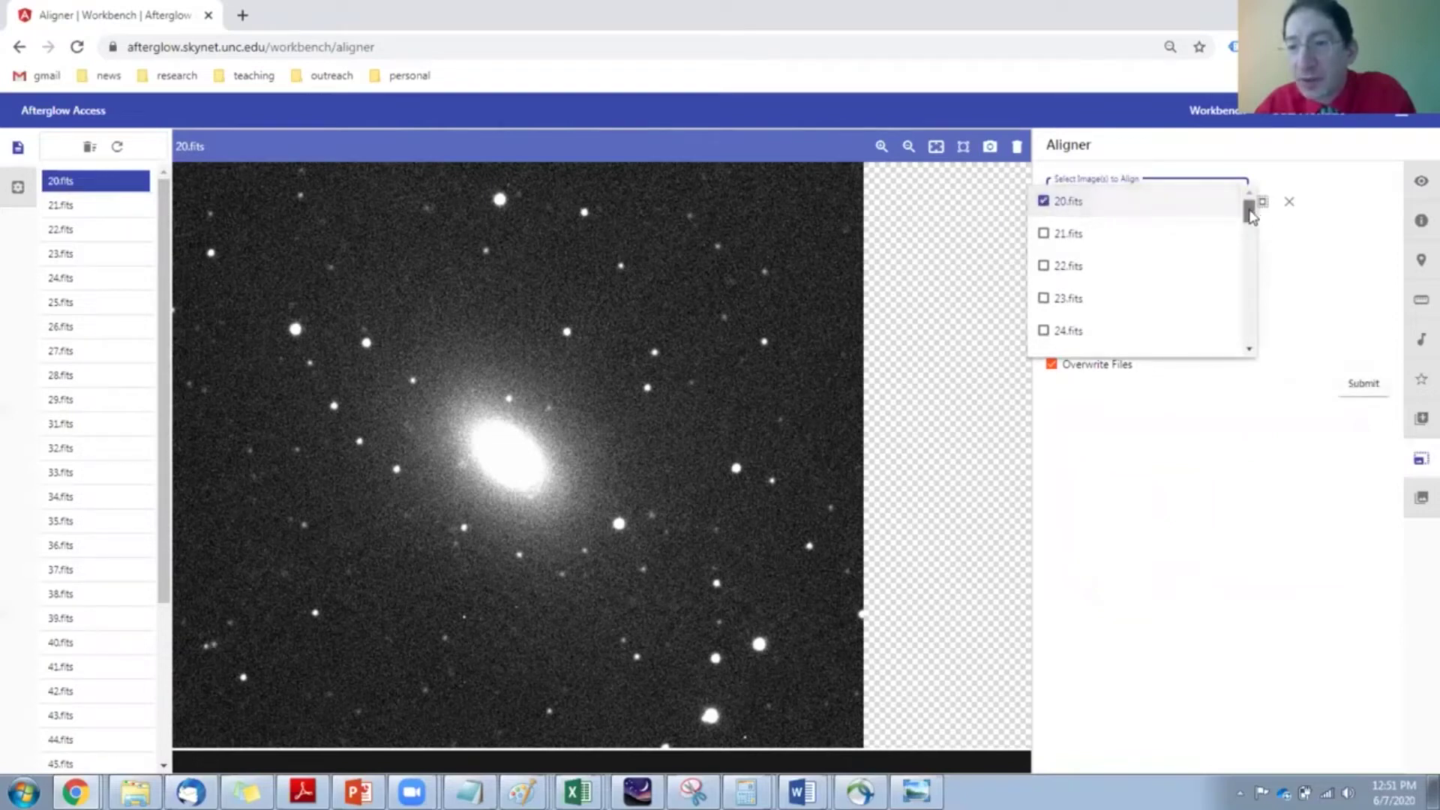
{"action": "left_click_drag", "start_coordinate": [1248, 213], "coordinate": [1250, 334]}
{"action": "left_click", "coordinate": [1117, 344]}
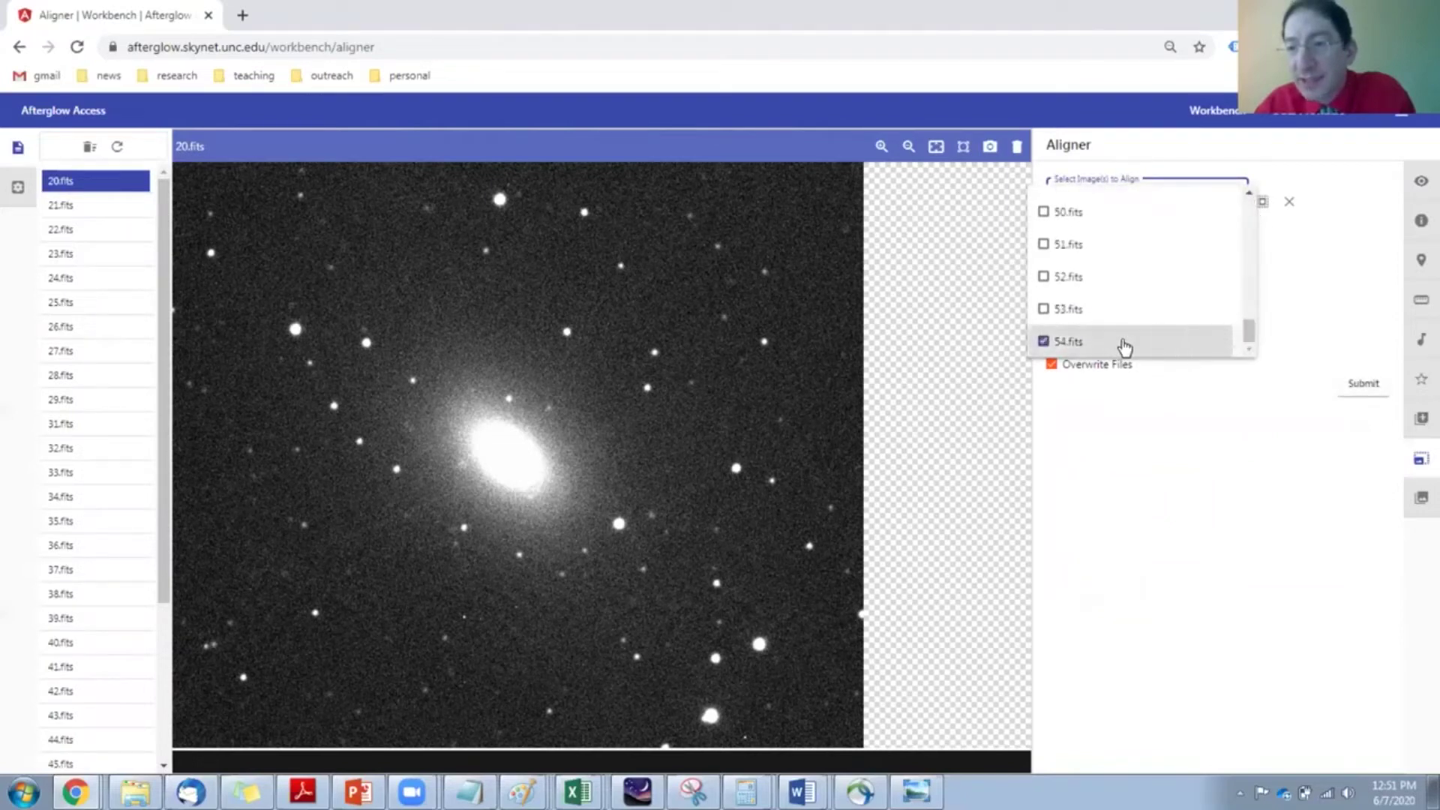
{"action": "left_click", "coordinate": [1318, 271]}
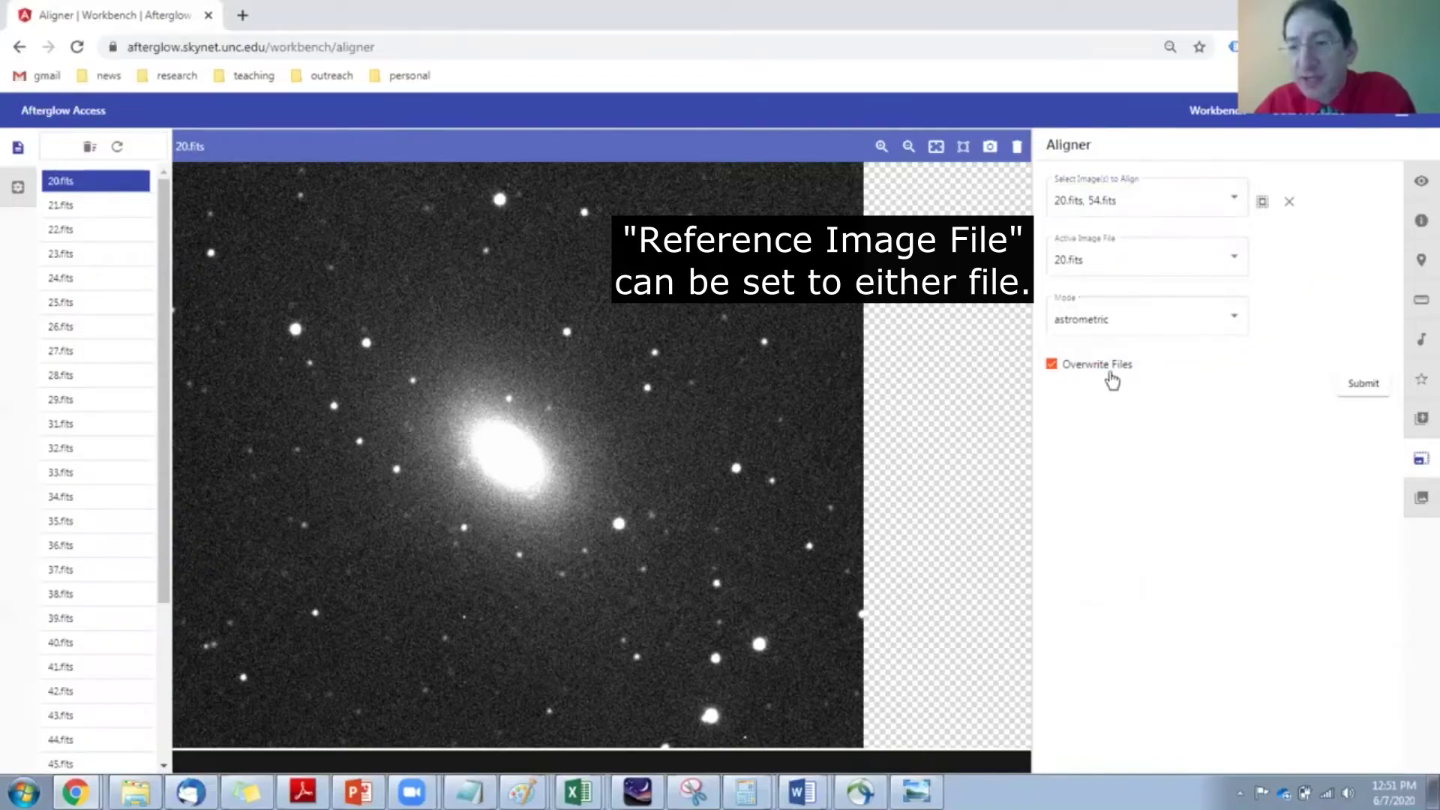
{"action": "left_click", "coordinate": [1361, 391]}
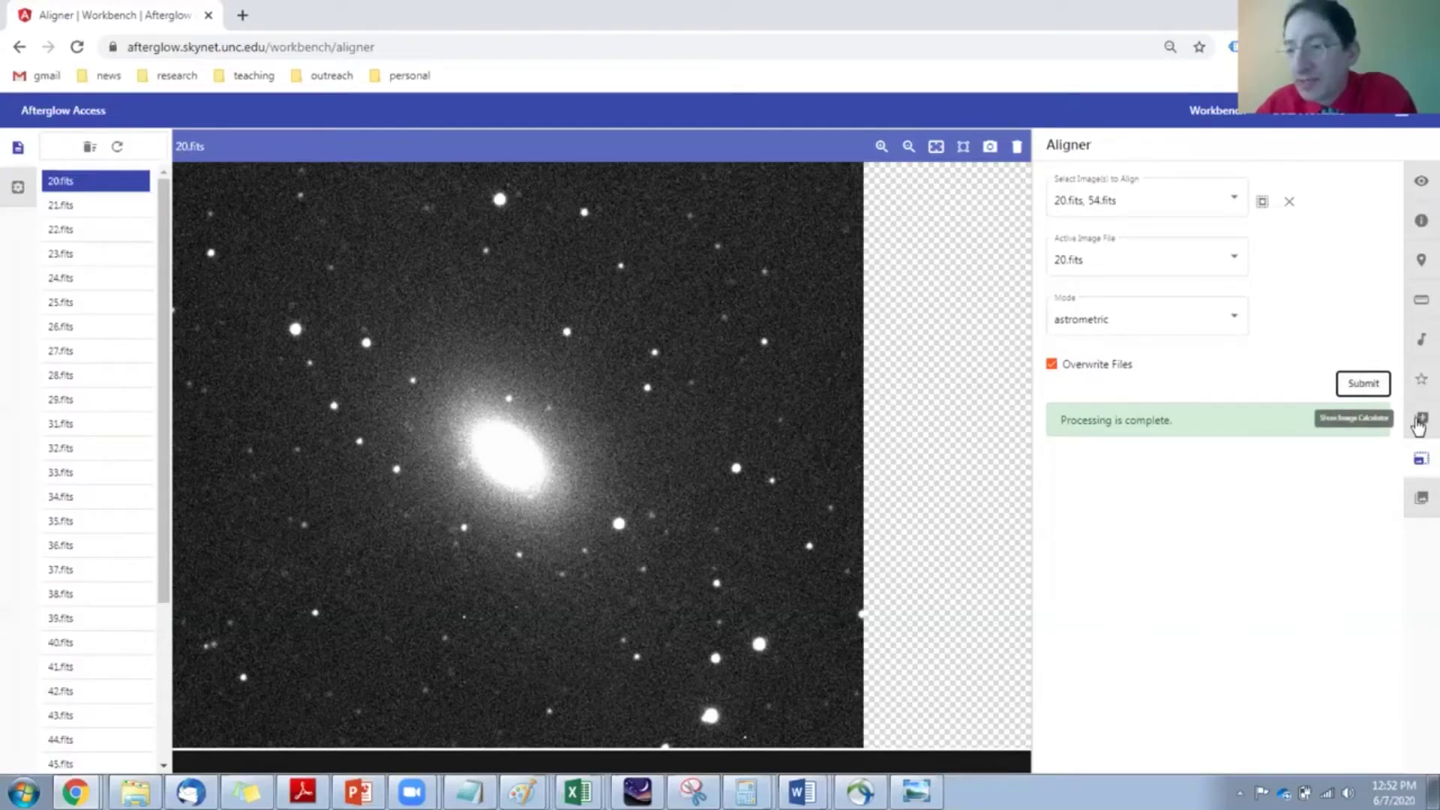
{"action": "left_click", "coordinate": [1418, 425]}
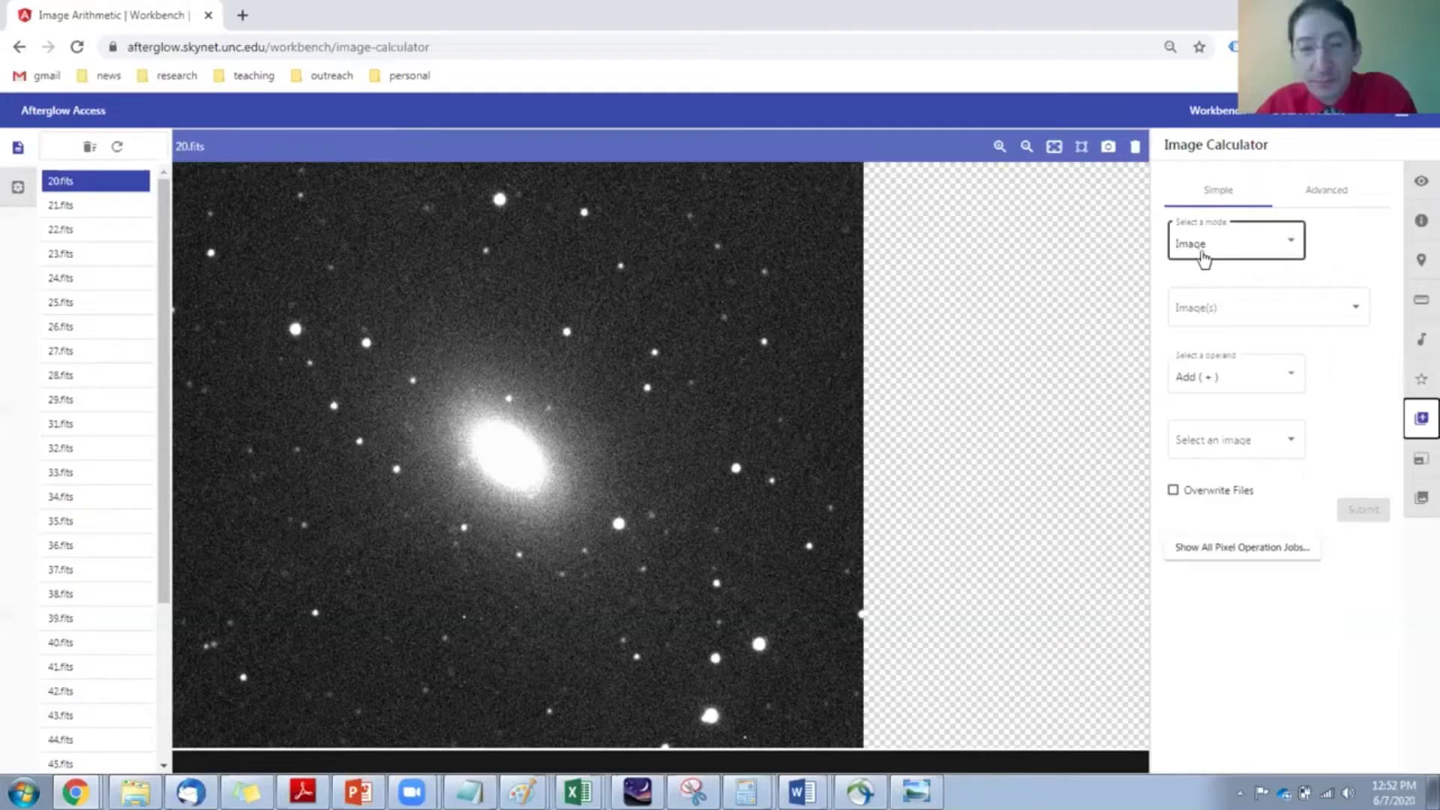
Step: In Image Calculator, subtract 54.fits from 20.fits to create a new difference image file
{"action": "left_click", "coordinate": [1305, 309]}
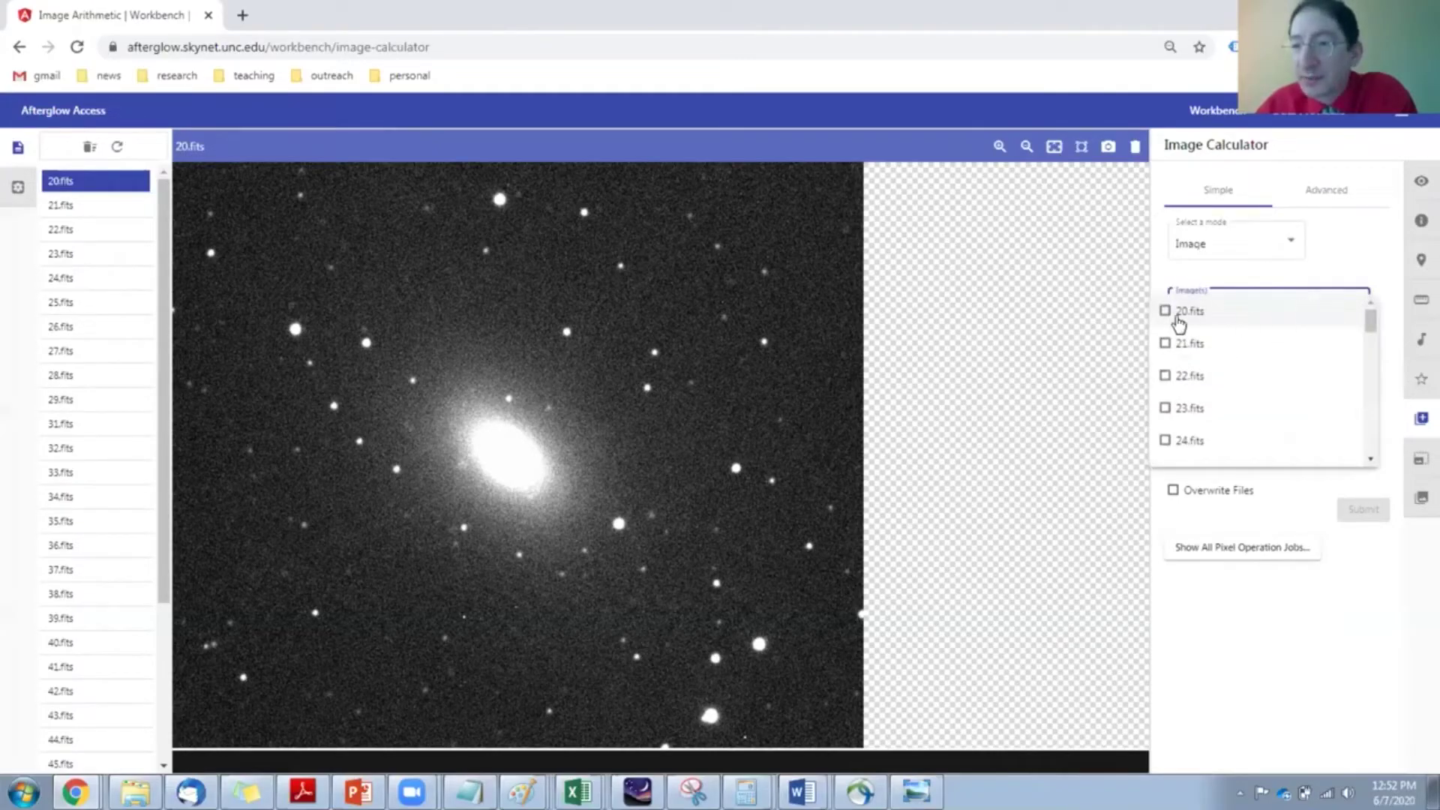
{"action": "left_click", "coordinate": [1179, 322]}
{"action": "left_click", "coordinate": [1325, 534]}
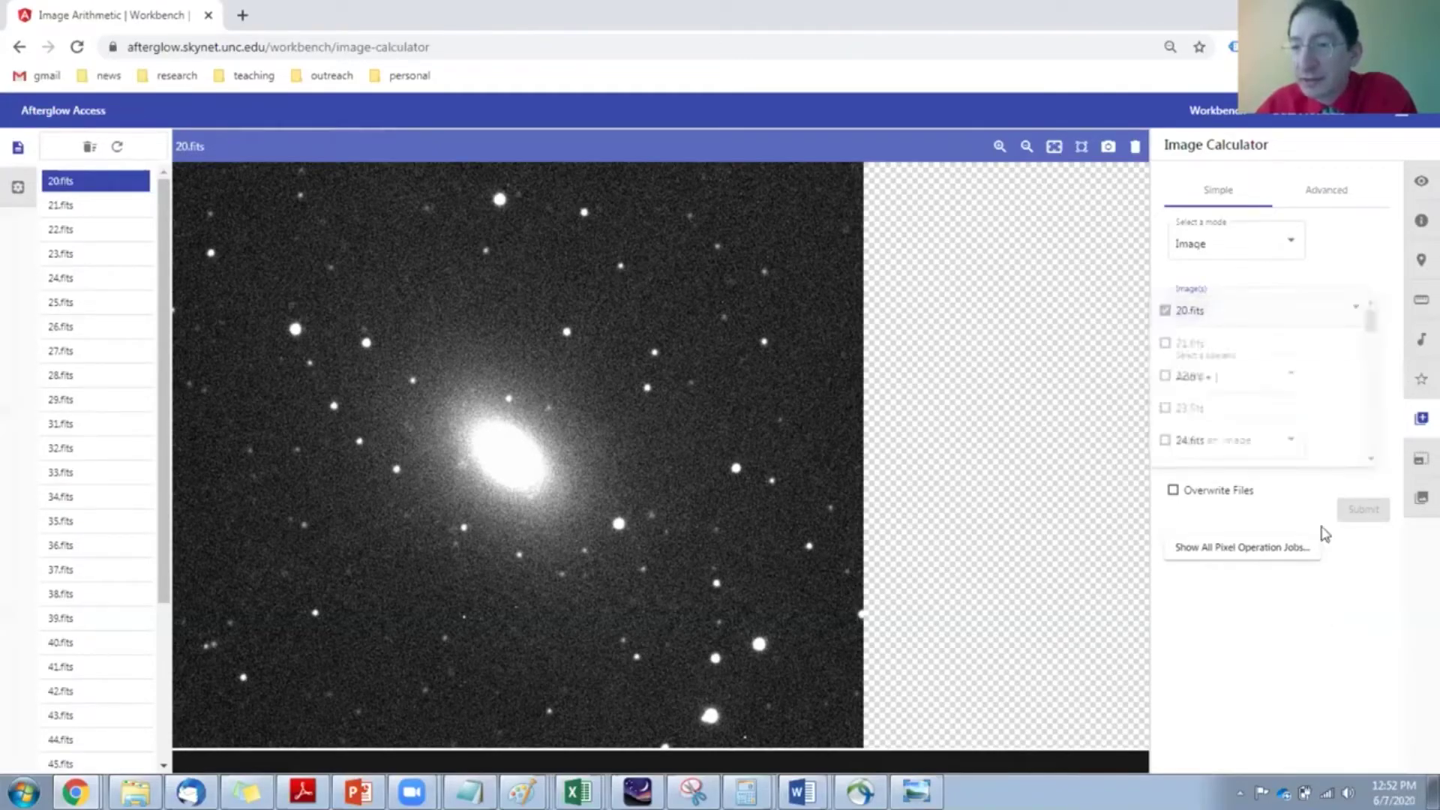
{"action": "left_click", "coordinate": [1231, 378]}
{"action": "left_click", "coordinate": [1223, 418]}
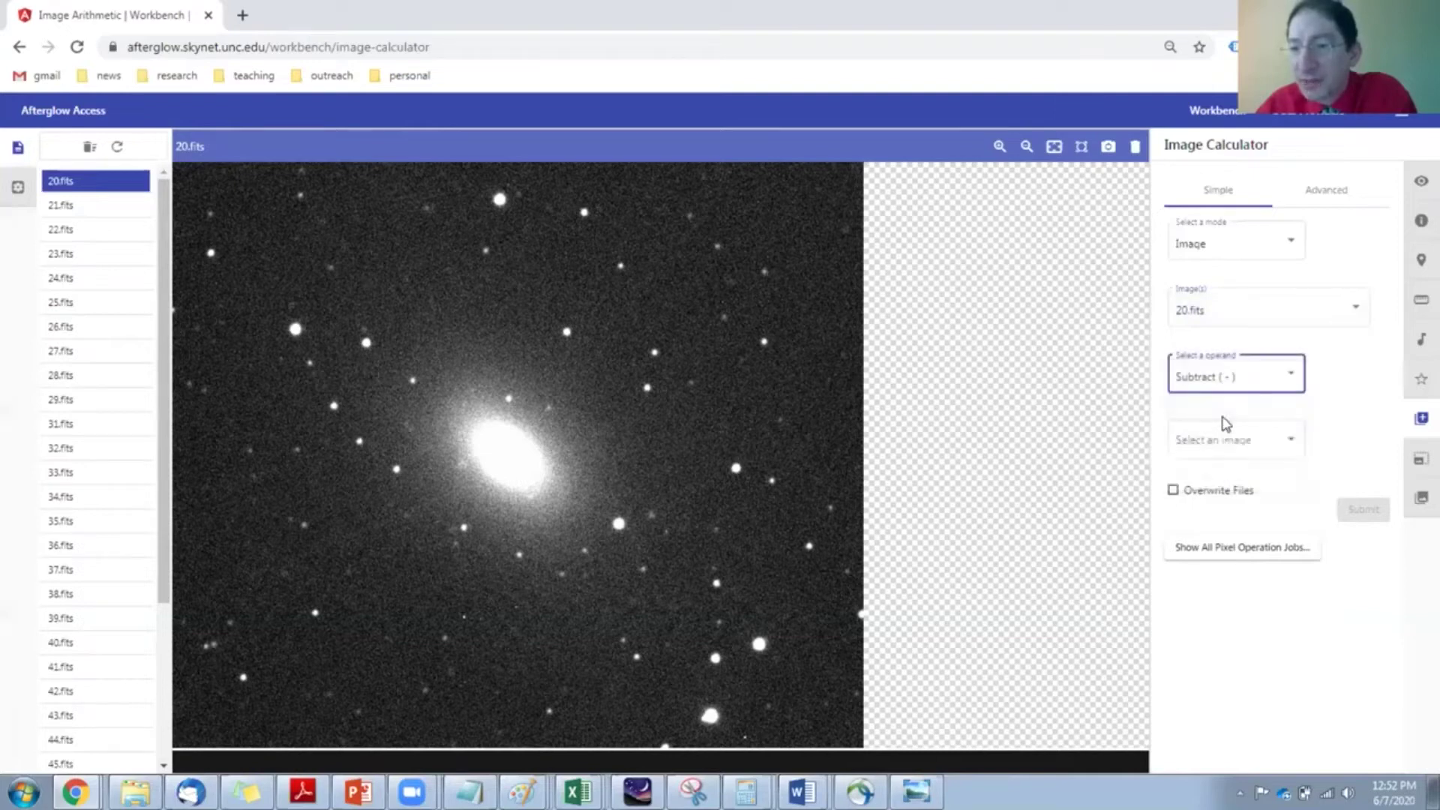
{"action": "left_click", "coordinate": [1249, 442]}
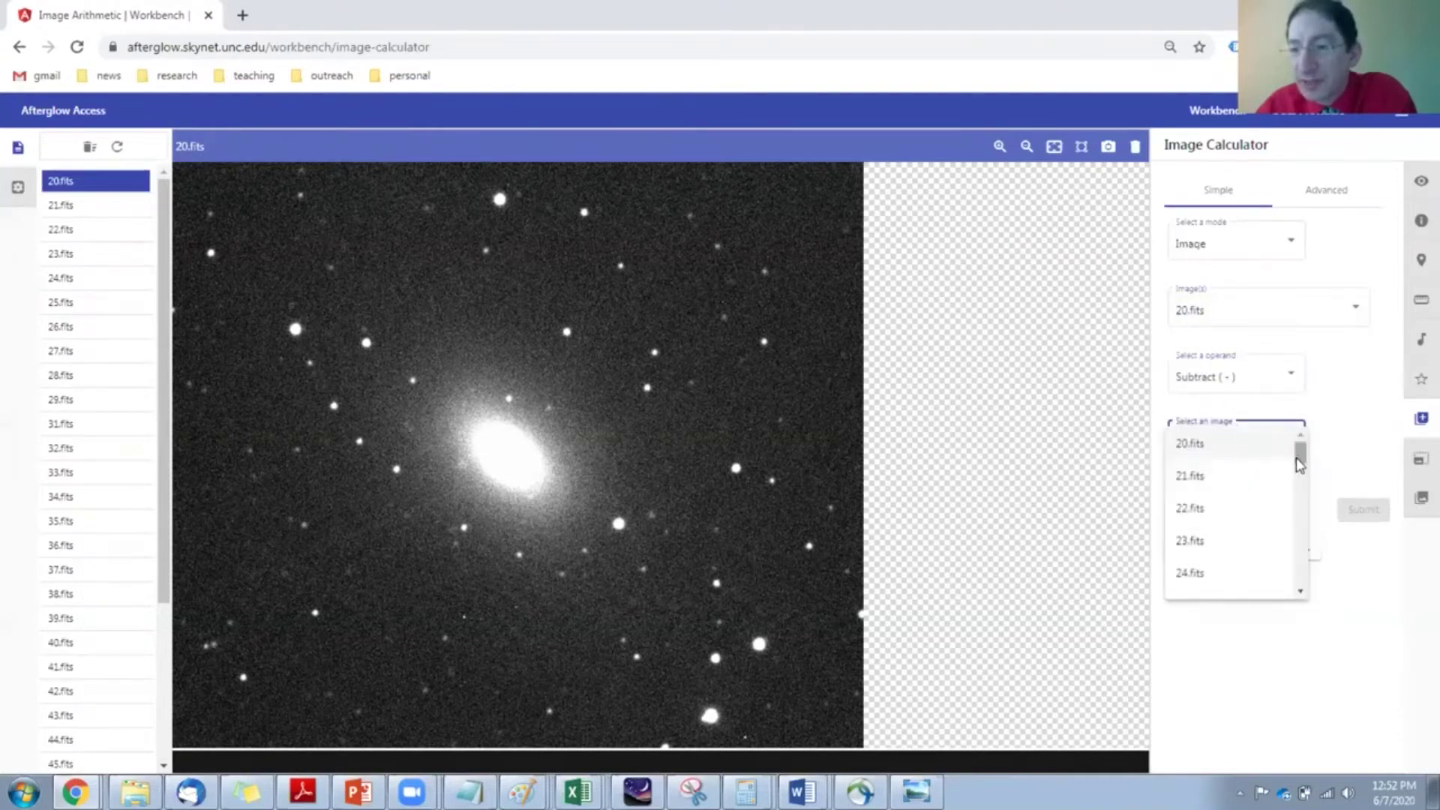
{"action": "left_click_drag", "start_coordinate": [1299, 463], "coordinate": [1308, 607]}
{"action": "left_click", "coordinate": [1248, 591]}
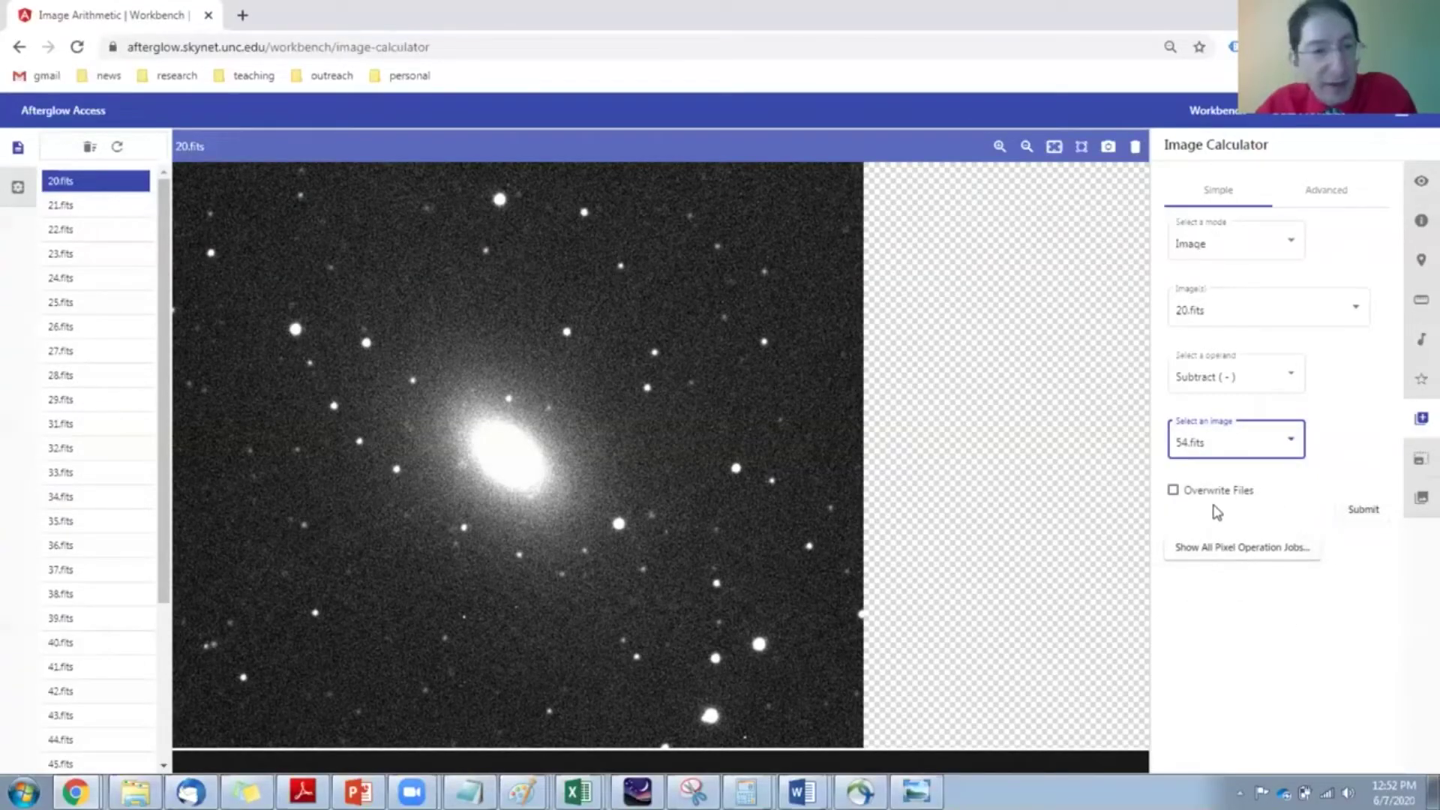
{"action": "left_click", "coordinate": [1365, 513]}
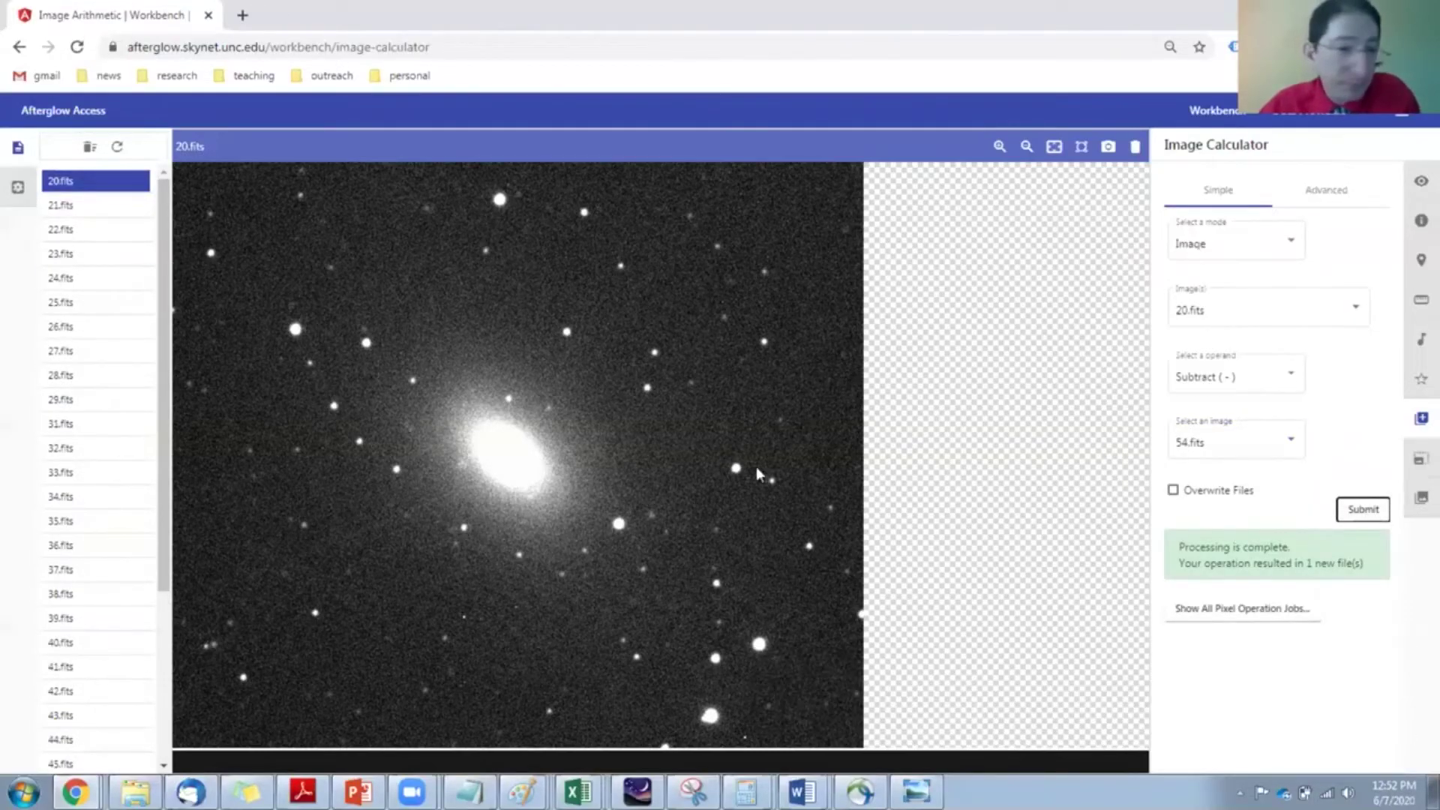
{"action": "left_click_drag", "start_coordinate": [162, 428], "coordinate": [173, 622]}
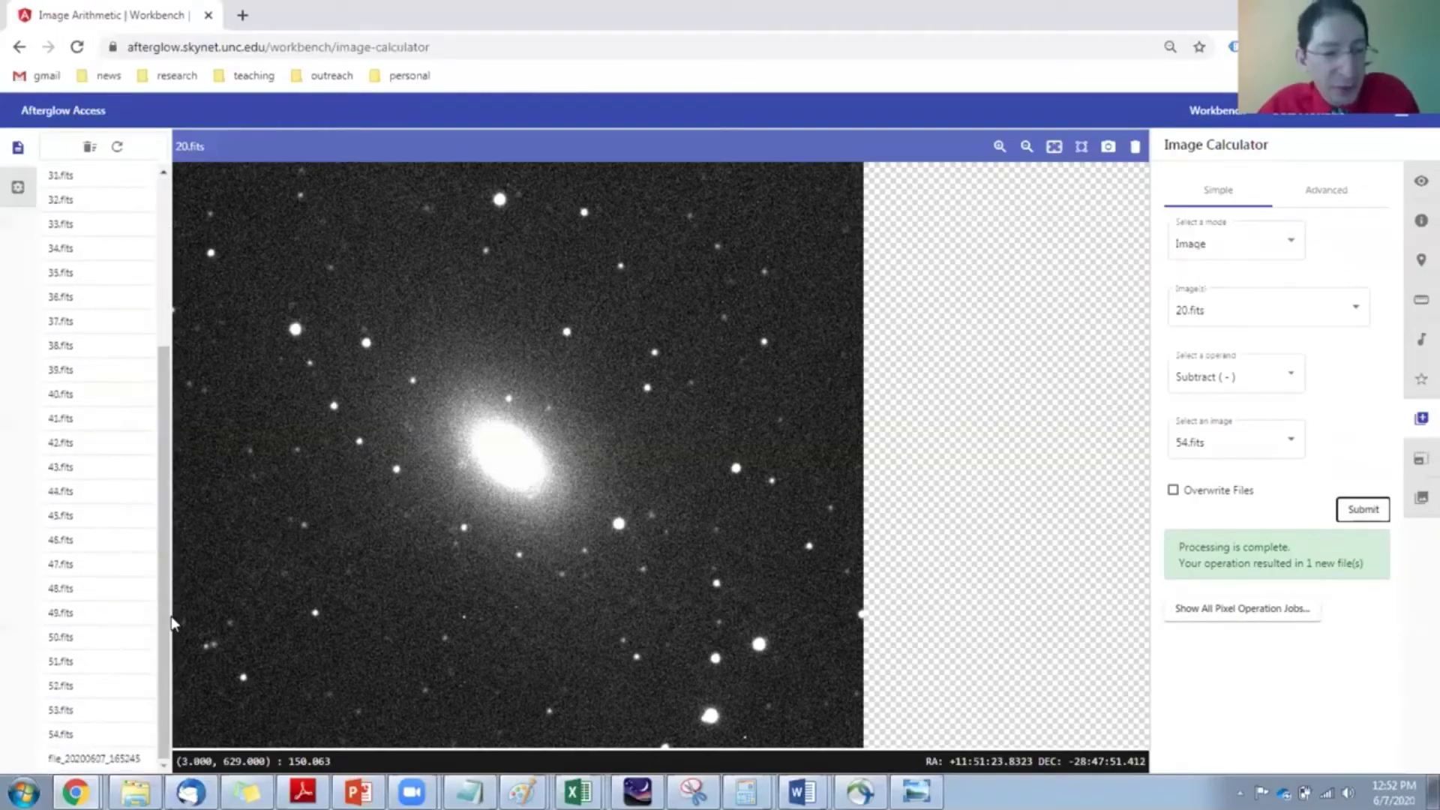
Step: Open difference image file_20200607_171113 in the viewer, then pan and zoom out to show it whole
{"action": "left_click", "coordinate": [86, 760]}
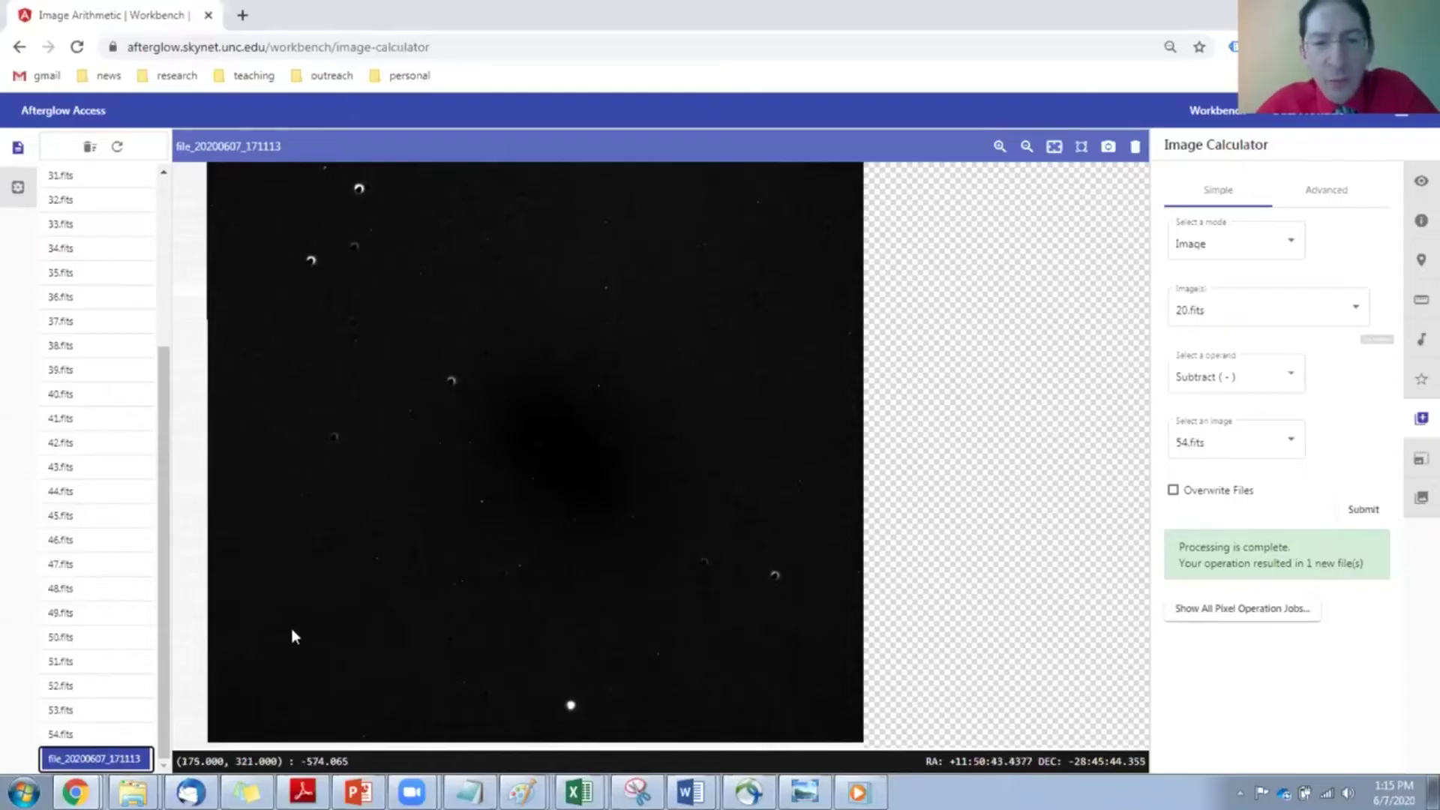
{"action": "left_click_drag", "start_coordinate": [294, 610], "coordinate": [574, 497]}
{"action": "scroll", "coordinate": [483, 520], "scroll_direction": "down", "scroll_amount": 3}
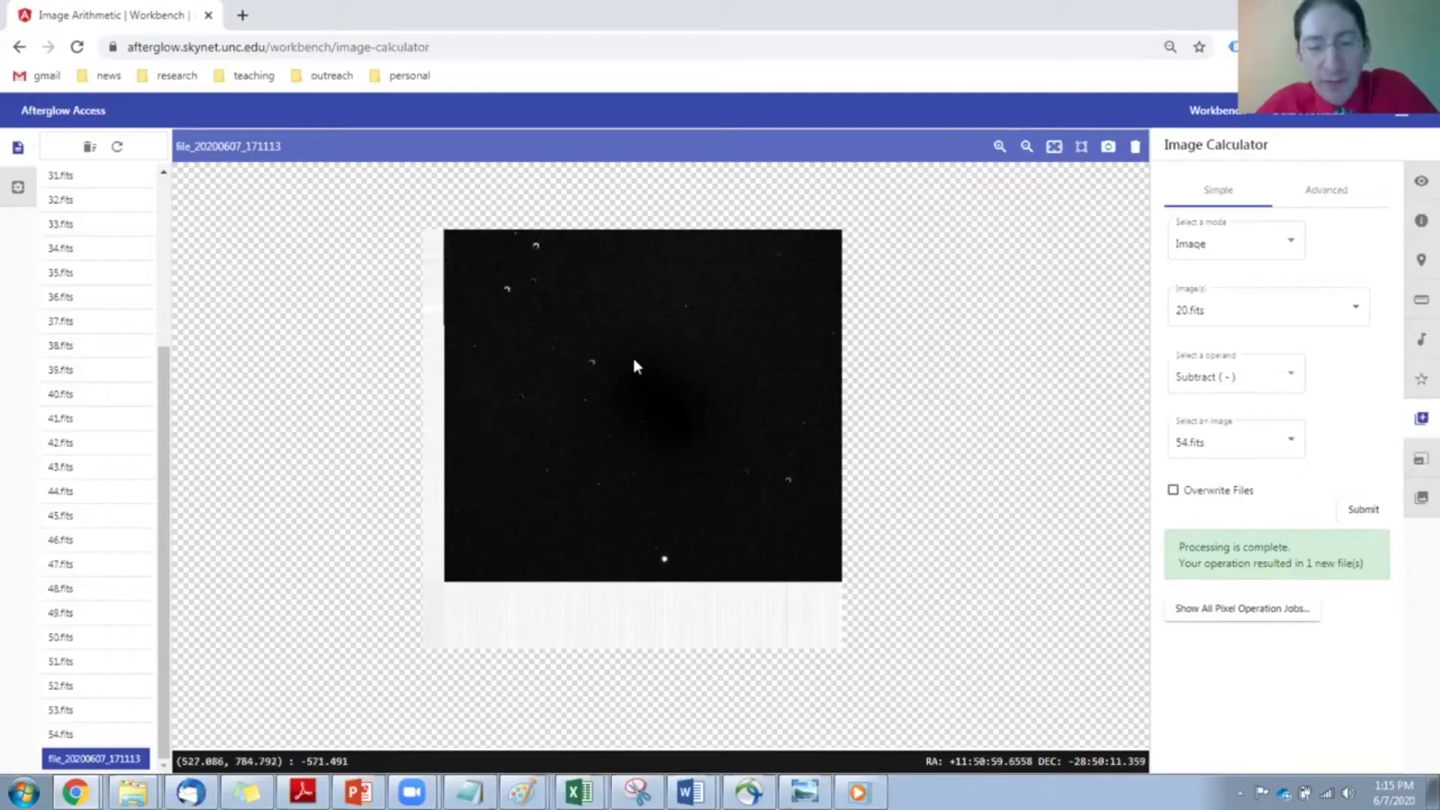
Step: Zoom and pan around the difference image until the bright residual source fills the view
{"action": "scroll", "coordinate": [627, 410], "scroll_direction": "up", "scroll_amount": 2}
{"action": "left_click_drag", "start_coordinate": [625, 384], "coordinate": [622, 416]}
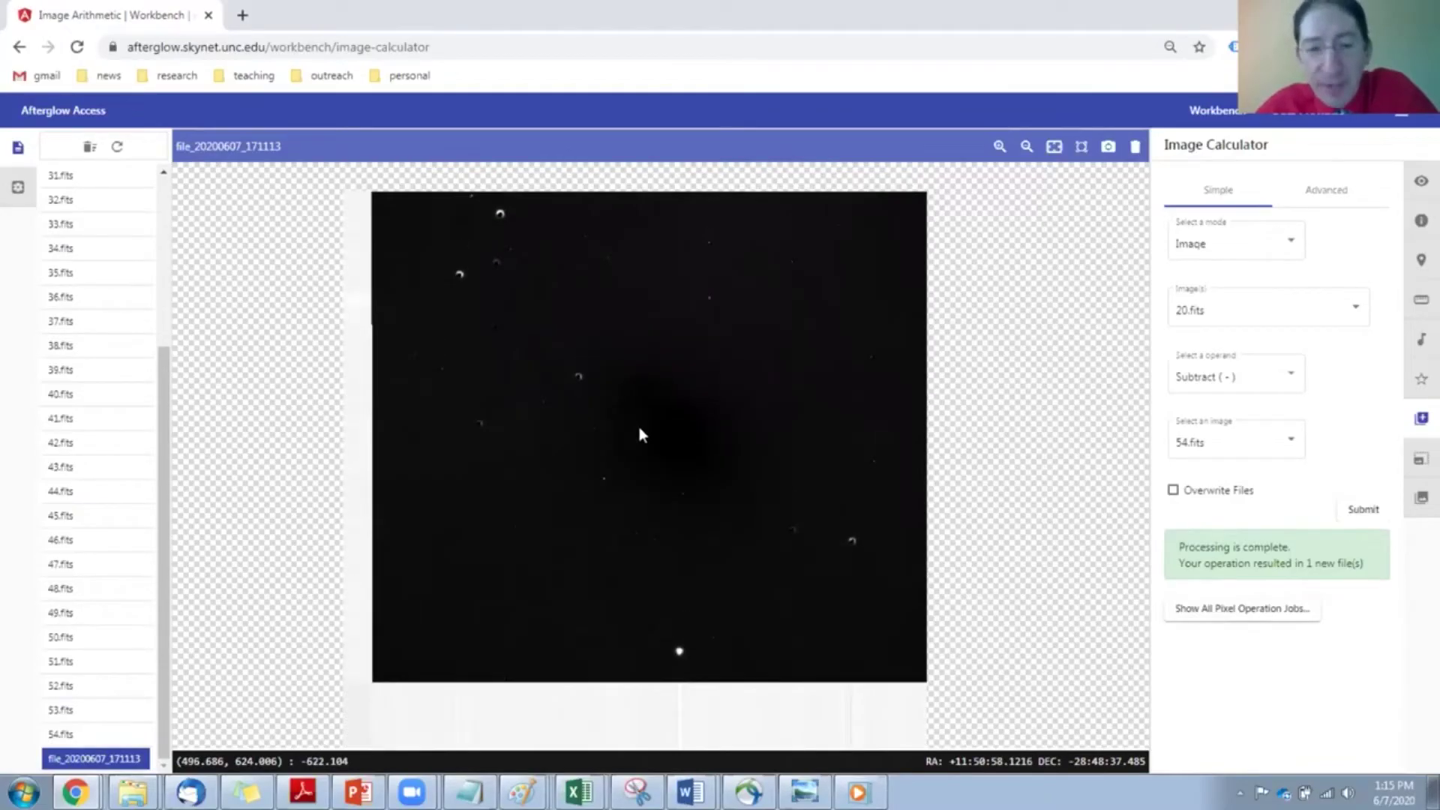
{"action": "scroll", "coordinate": [642, 431], "scroll_direction": "up", "scroll_amount": 1}
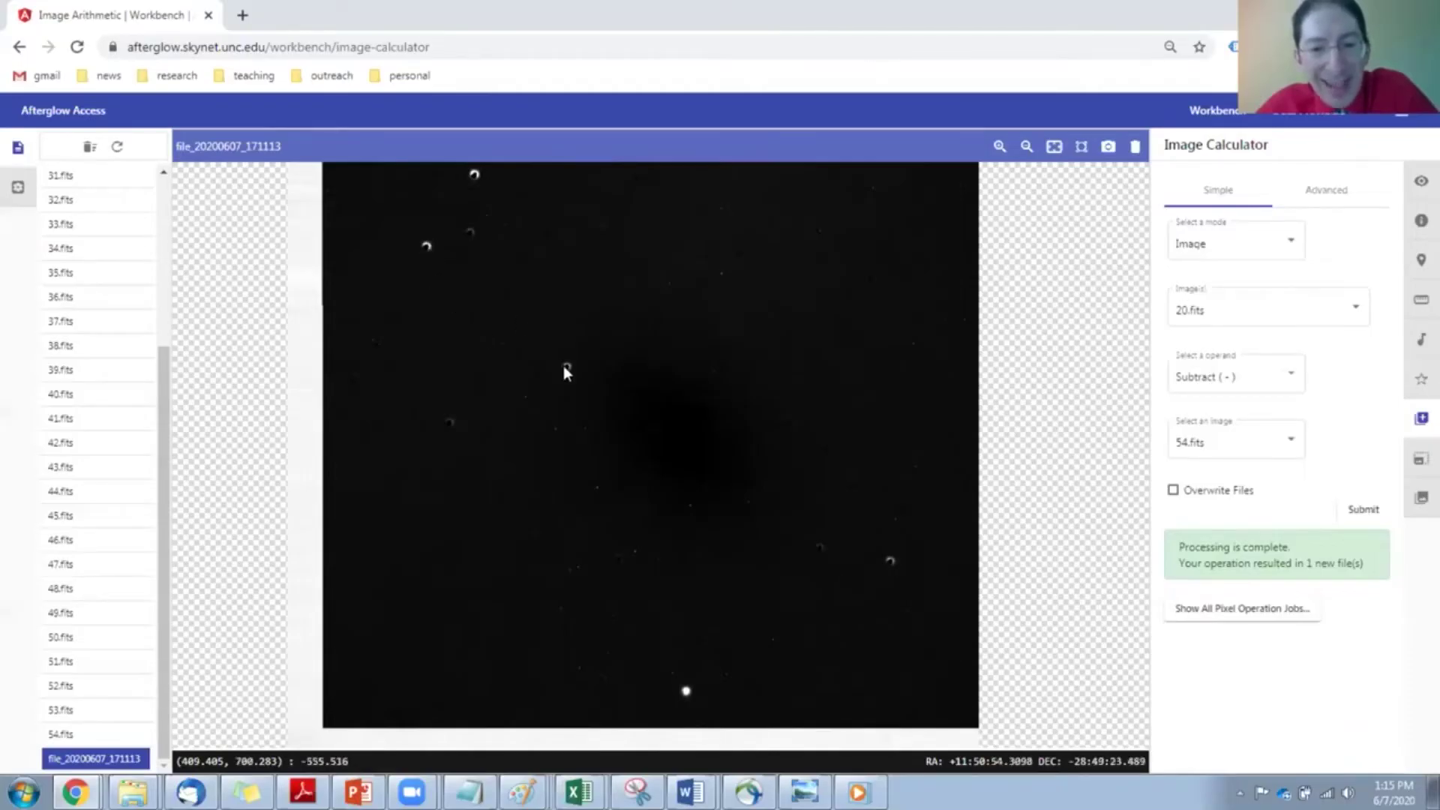
{"action": "scroll", "coordinate": [563, 365], "scroll_direction": "up", "scroll_amount": 4}
{"action": "scroll", "coordinate": [566, 371], "scroll_direction": "up", "scroll_amount": 4}
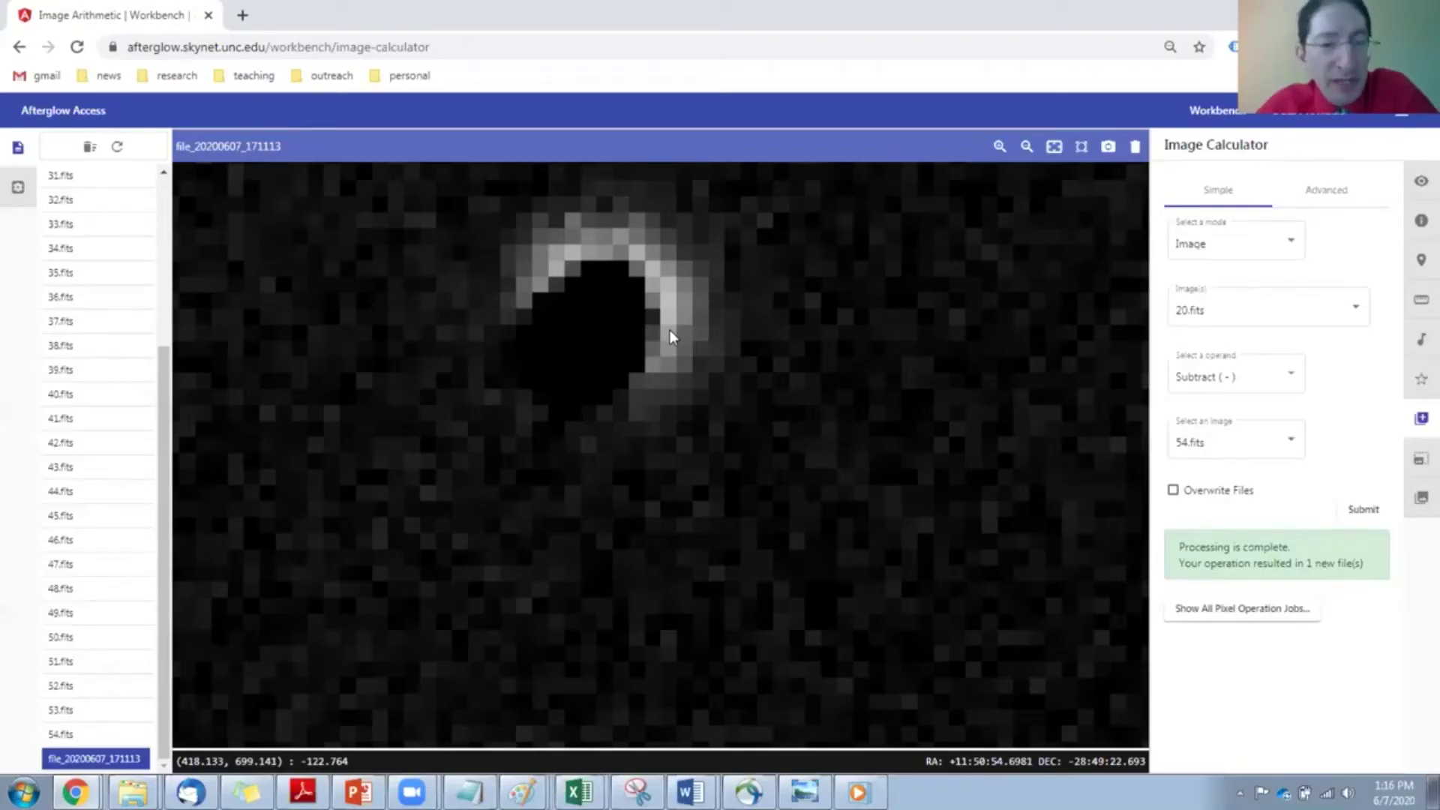
{"action": "scroll", "coordinate": [667, 345], "scroll_direction": "down", "scroll_amount": 5}
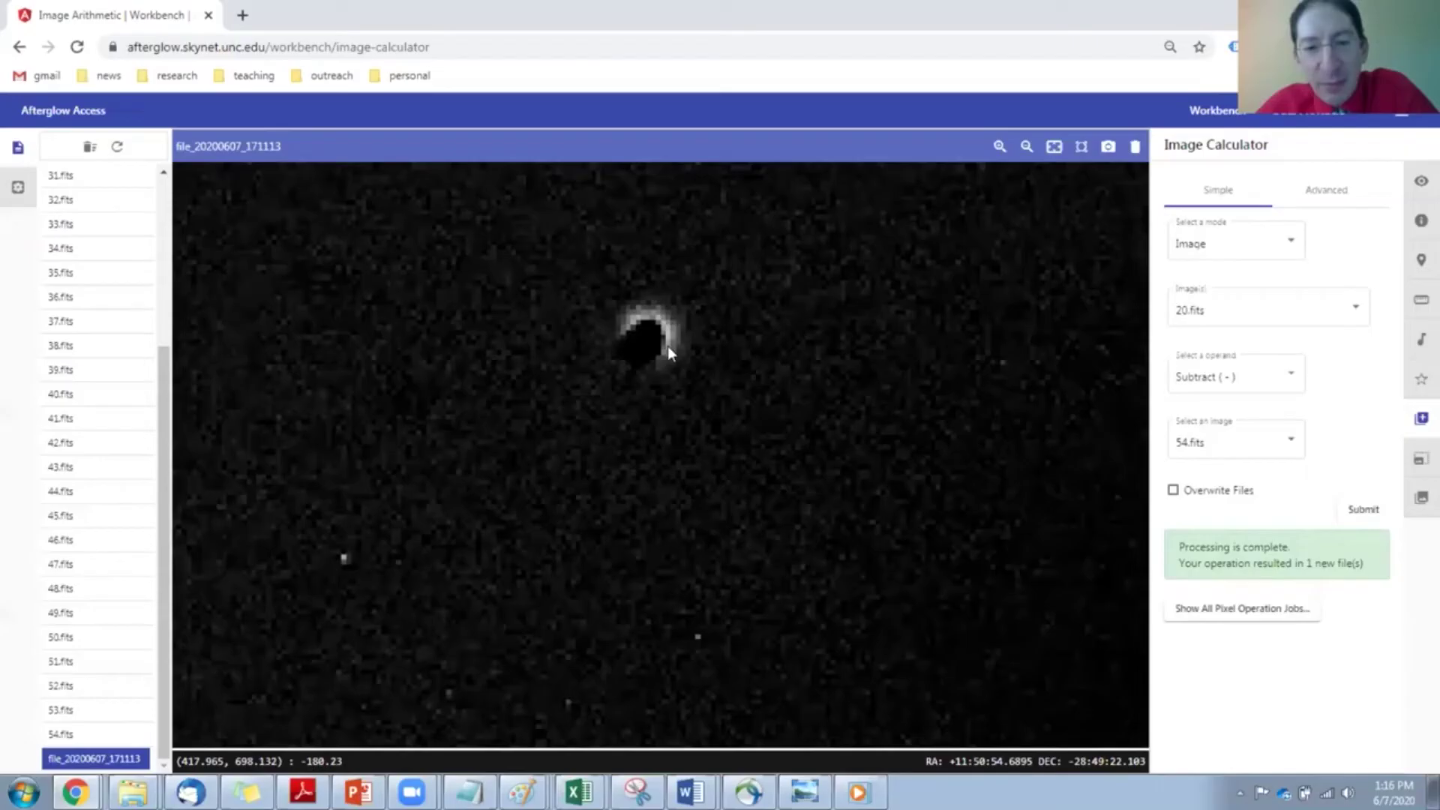
{"action": "scroll", "coordinate": [667, 345], "scroll_direction": "down", "scroll_amount": 4}
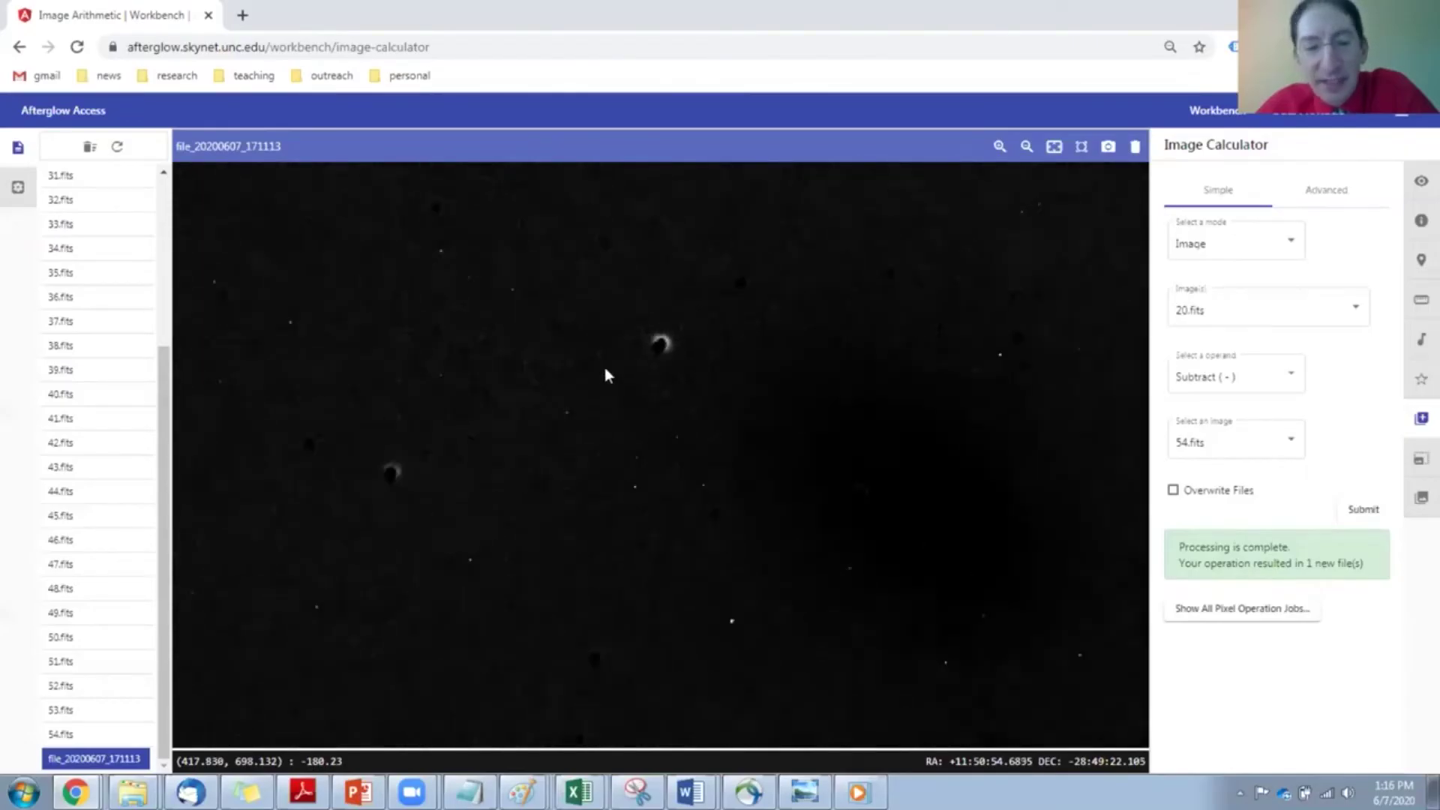
{"action": "left_click_drag", "start_coordinate": [819, 465], "coordinate": [647, 365]}
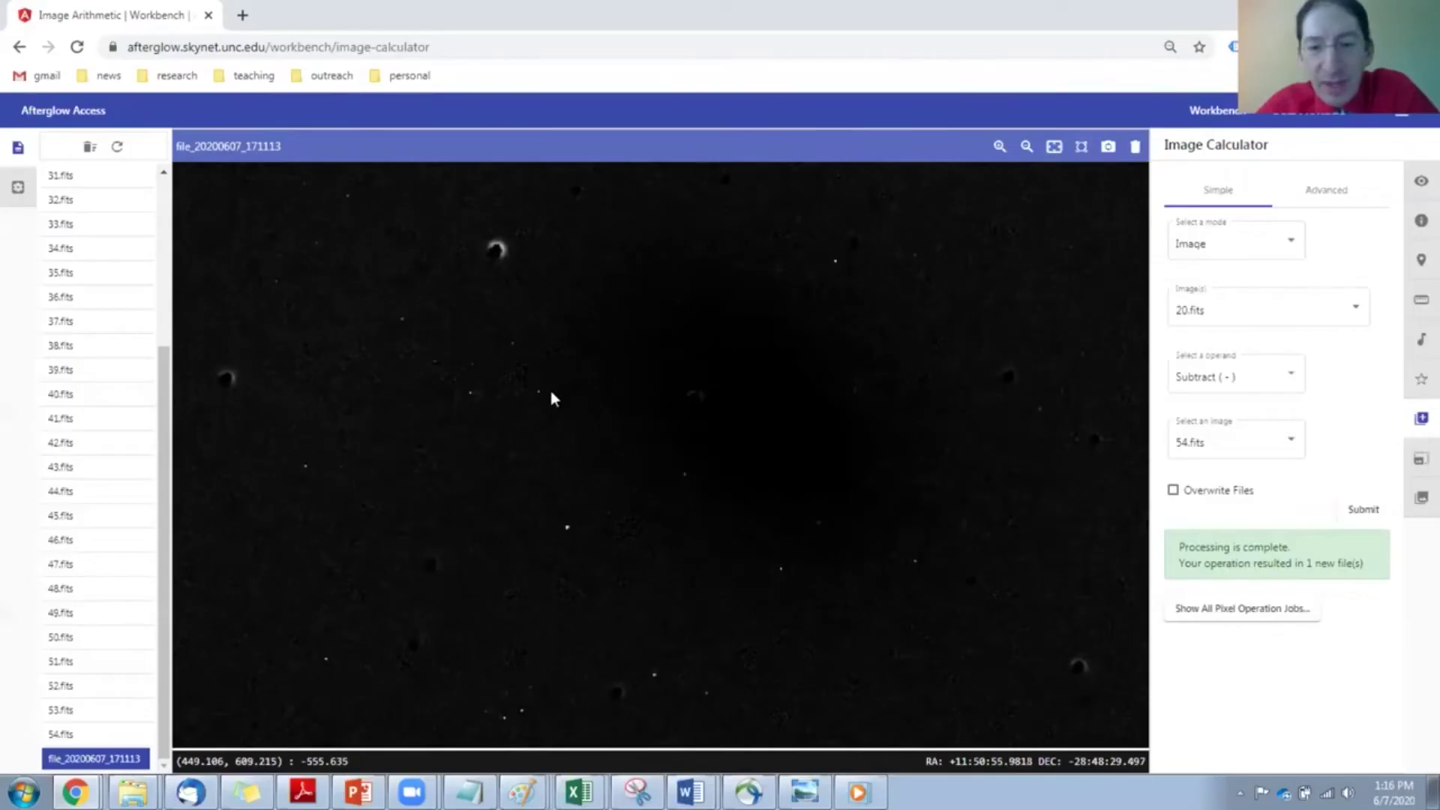
{"action": "scroll", "coordinate": [551, 390], "scroll_direction": "up", "scroll_amount": 4}
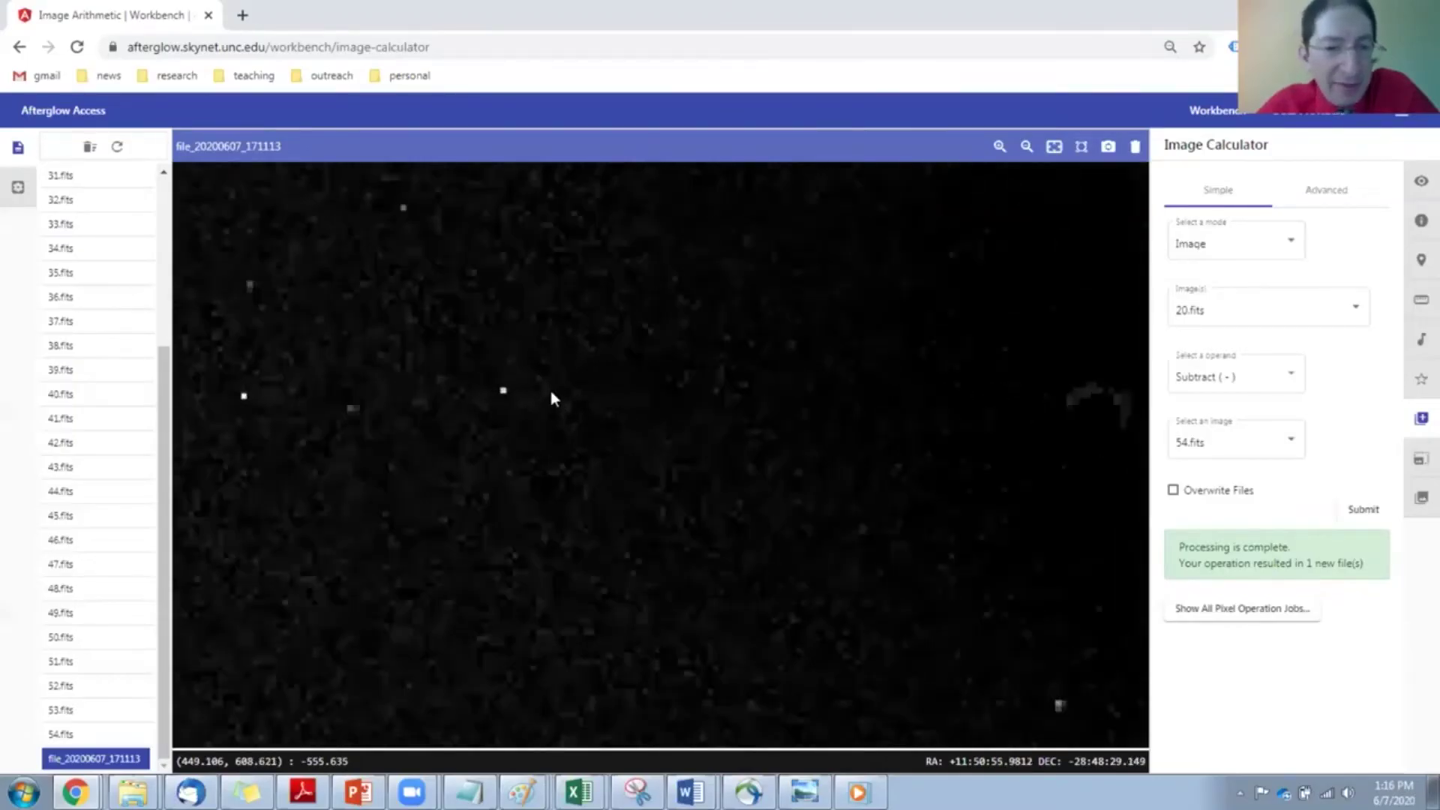
{"action": "scroll", "coordinate": [550, 390], "scroll_direction": "up", "scroll_amount": 2}
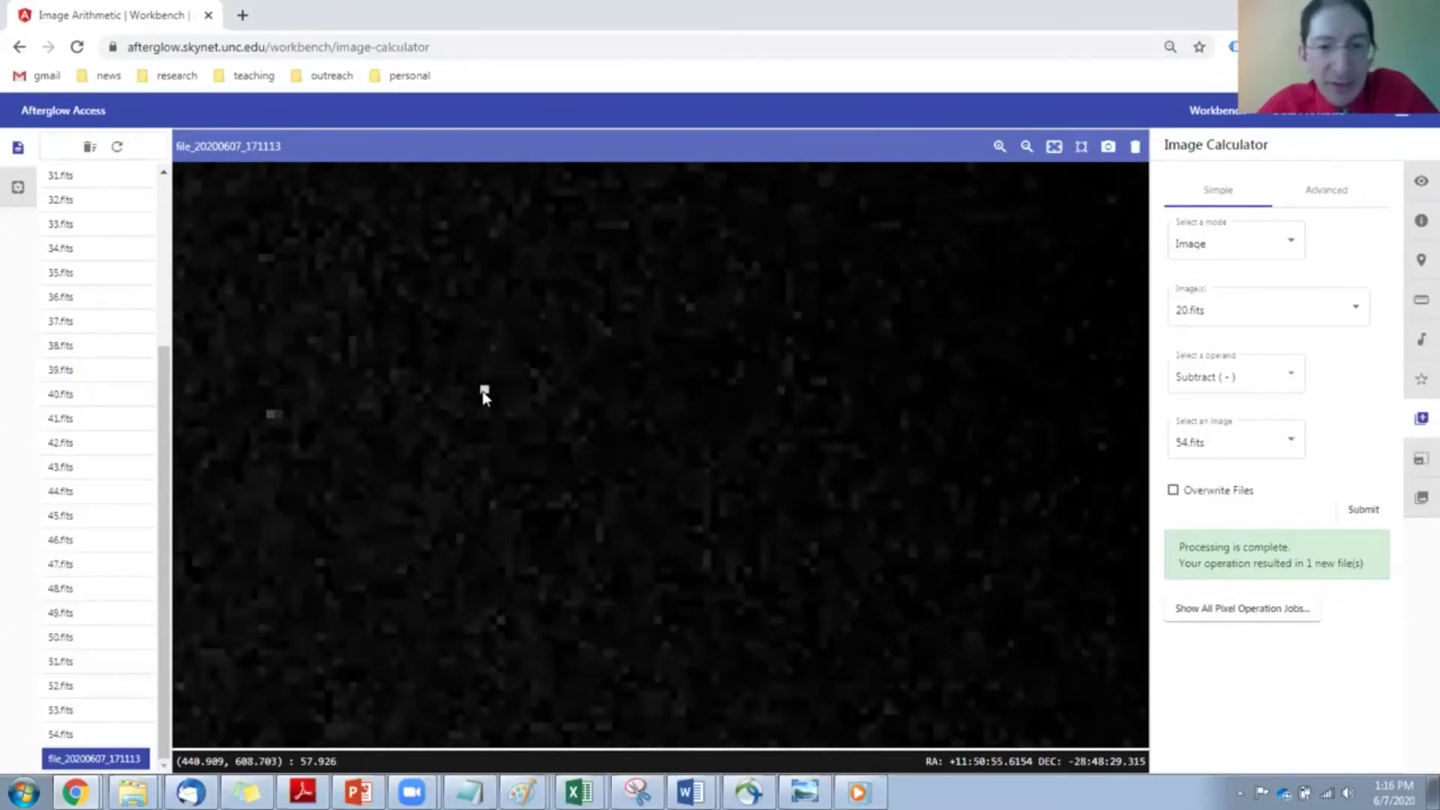
{"action": "scroll", "coordinate": [484, 394], "scroll_direction": "down", "scroll_amount": 6}
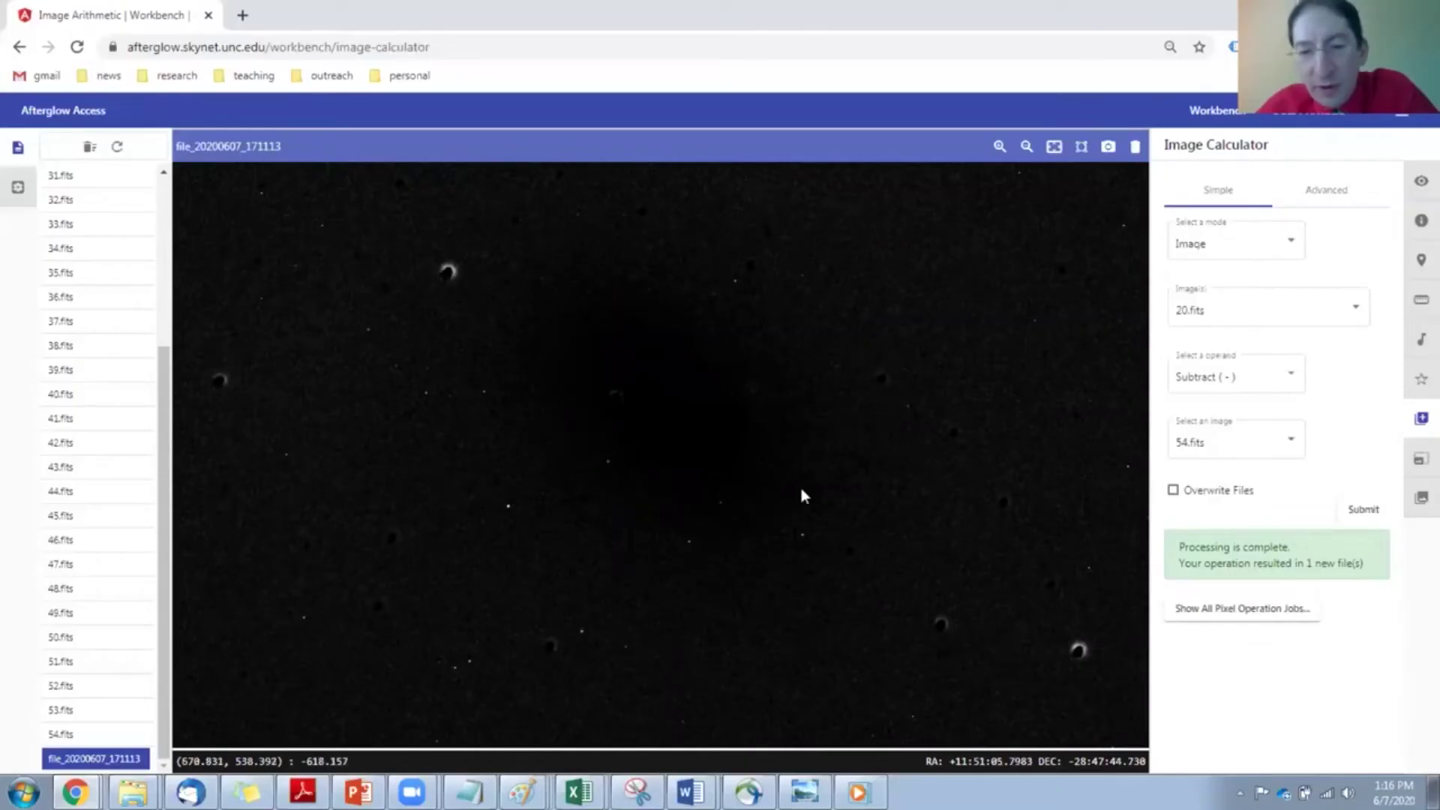
{"action": "scroll", "coordinate": [806, 528], "scroll_direction": "up", "scroll_amount": 2}
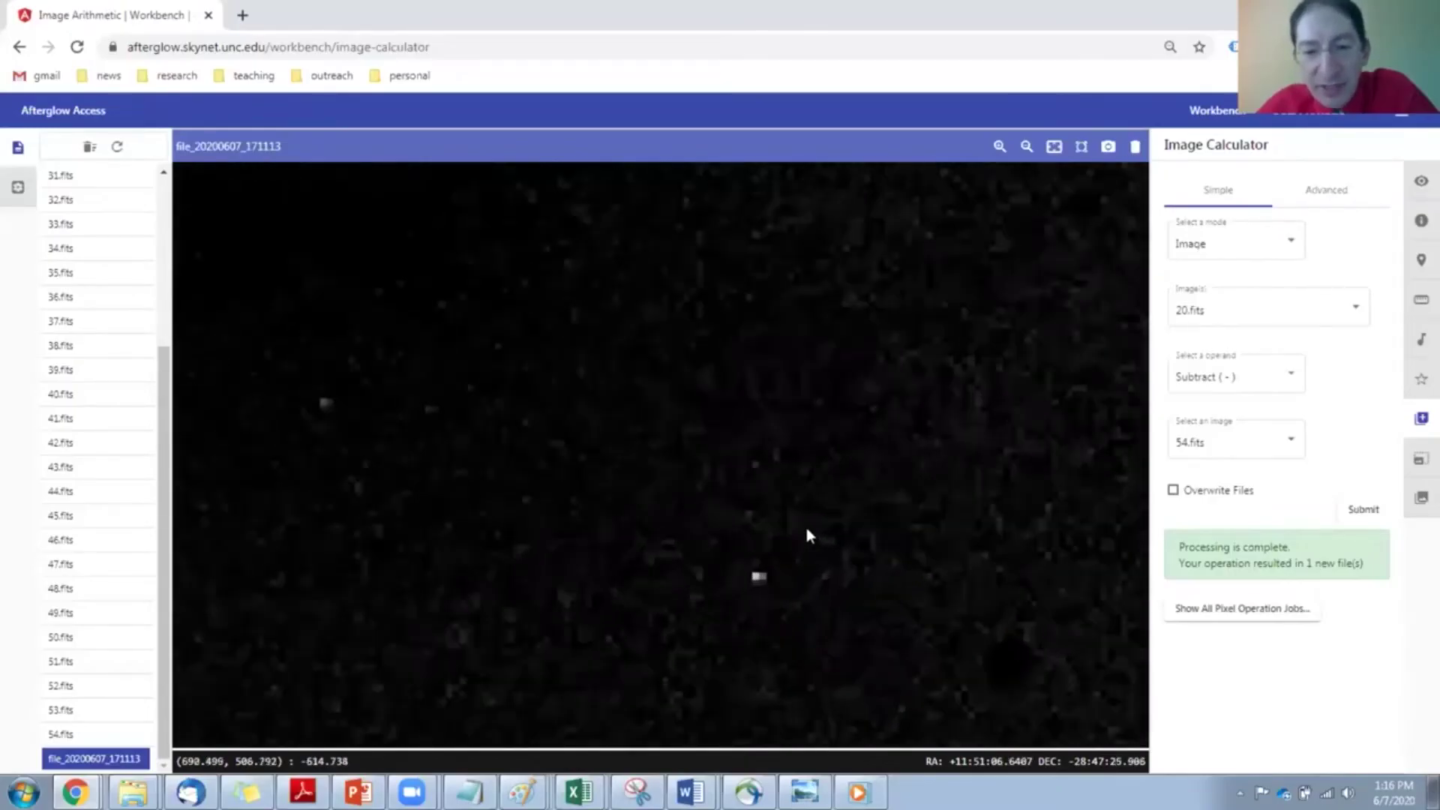
{"action": "scroll", "coordinate": [572, 487], "scroll_direction": "down", "scroll_amount": 5}
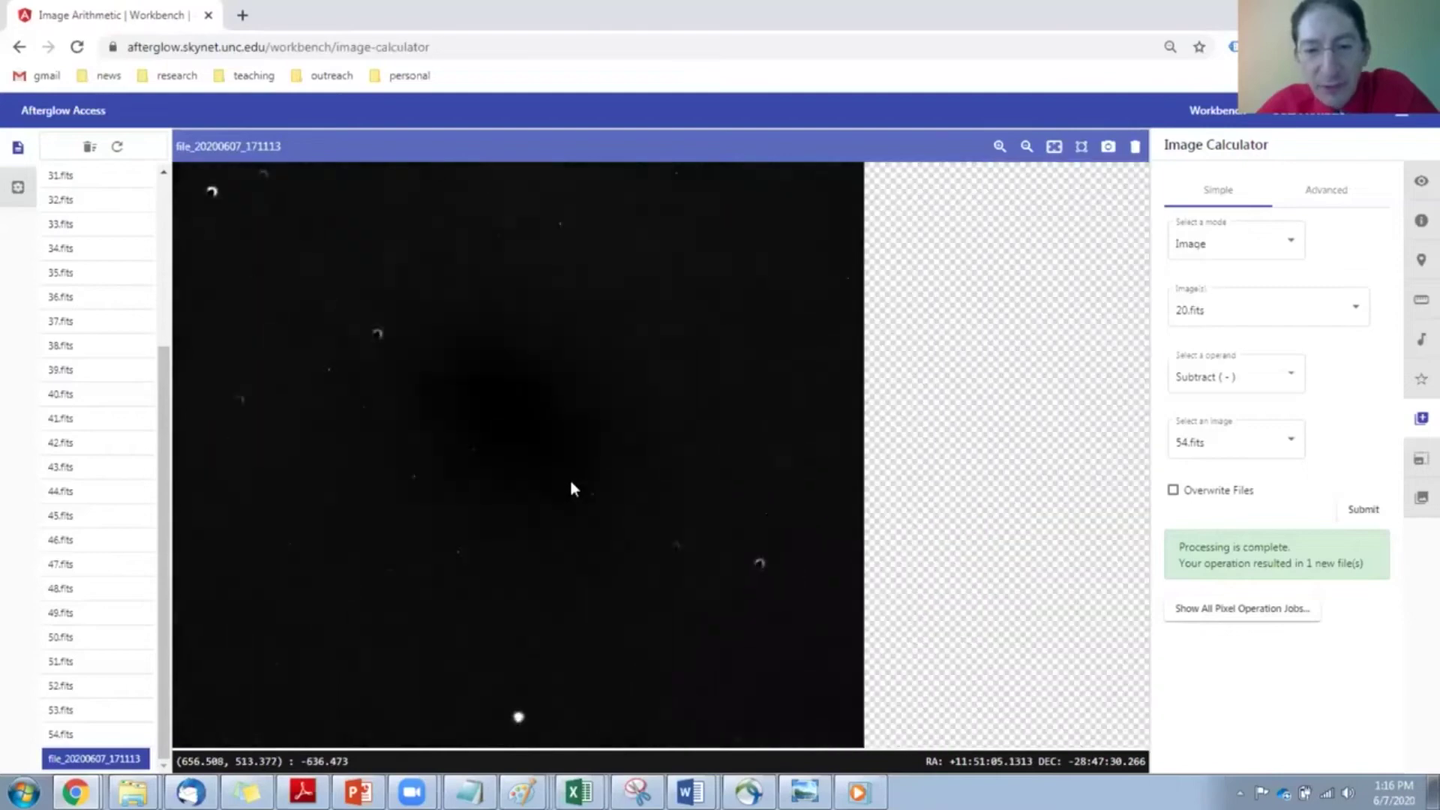
{"action": "left_click_drag", "start_coordinate": [546, 587], "coordinate": [647, 411]}
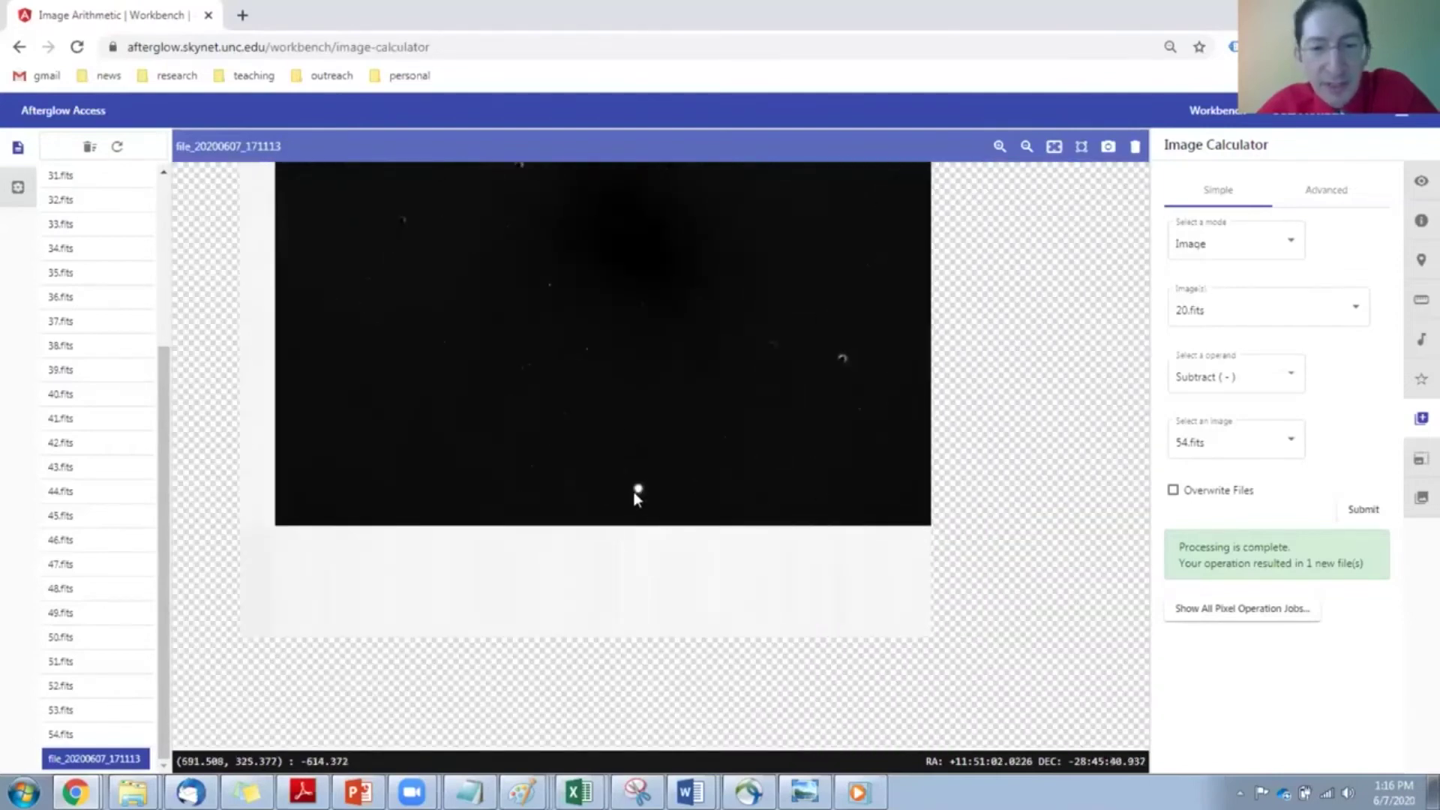
{"action": "scroll", "coordinate": [635, 494], "scroll_direction": "up", "scroll_amount": 4}
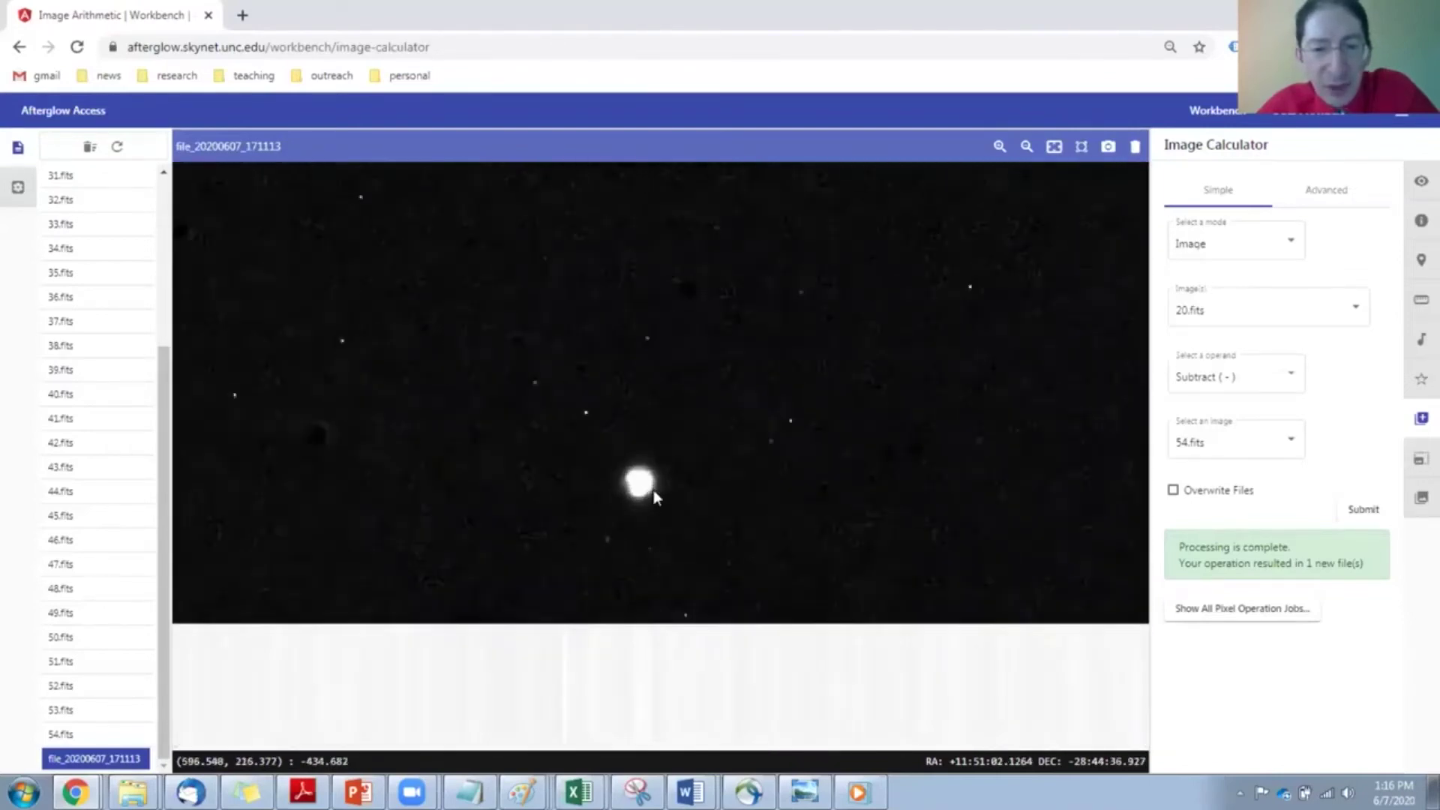
{"action": "scroll", "coordinate": [632, 491], "scroll_direction": "up", "scroll_amount": 3}
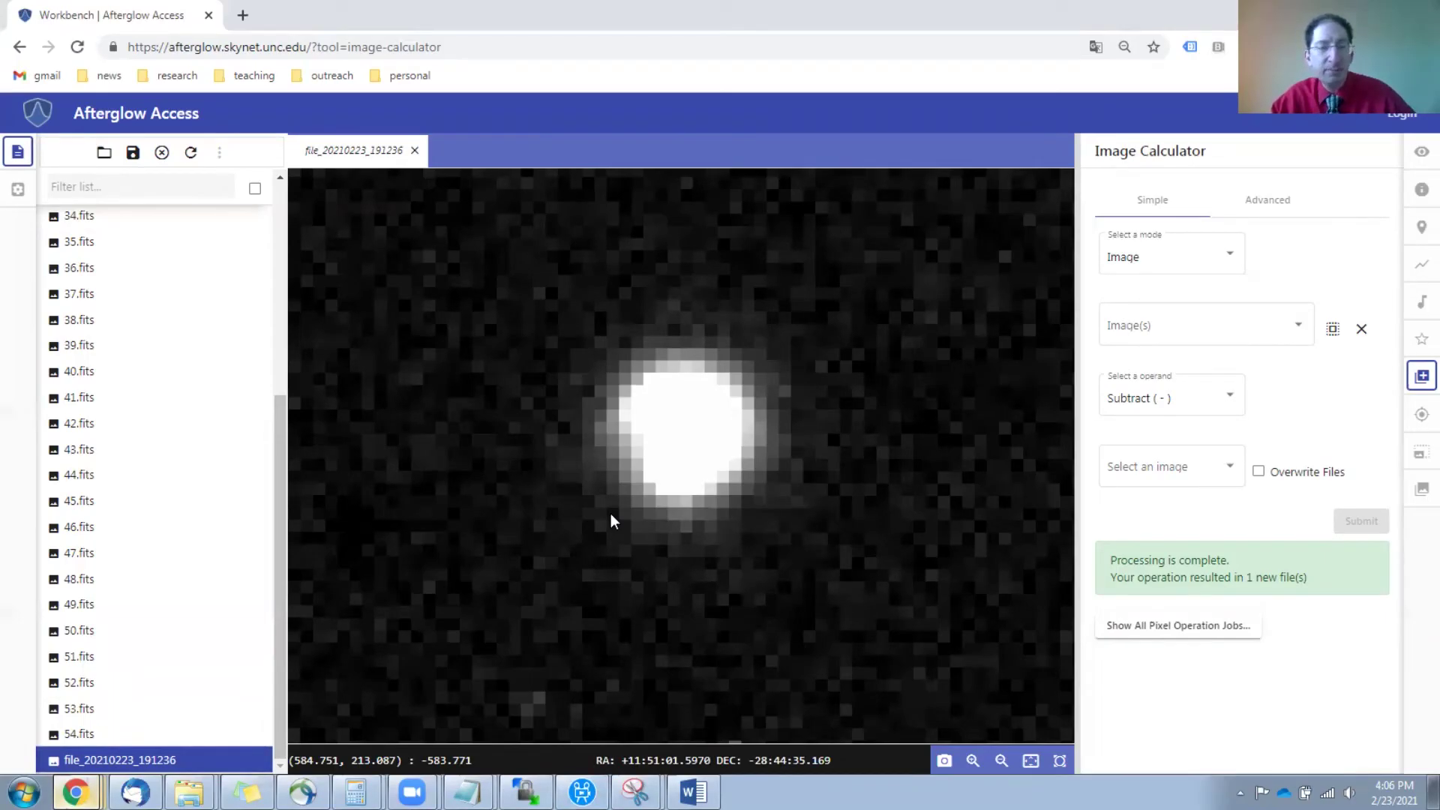
Step: Set the difference image tab to Keep Open and open 20.fits in a second tab
{"action": "right_click", "coordinate": [348, 155]}
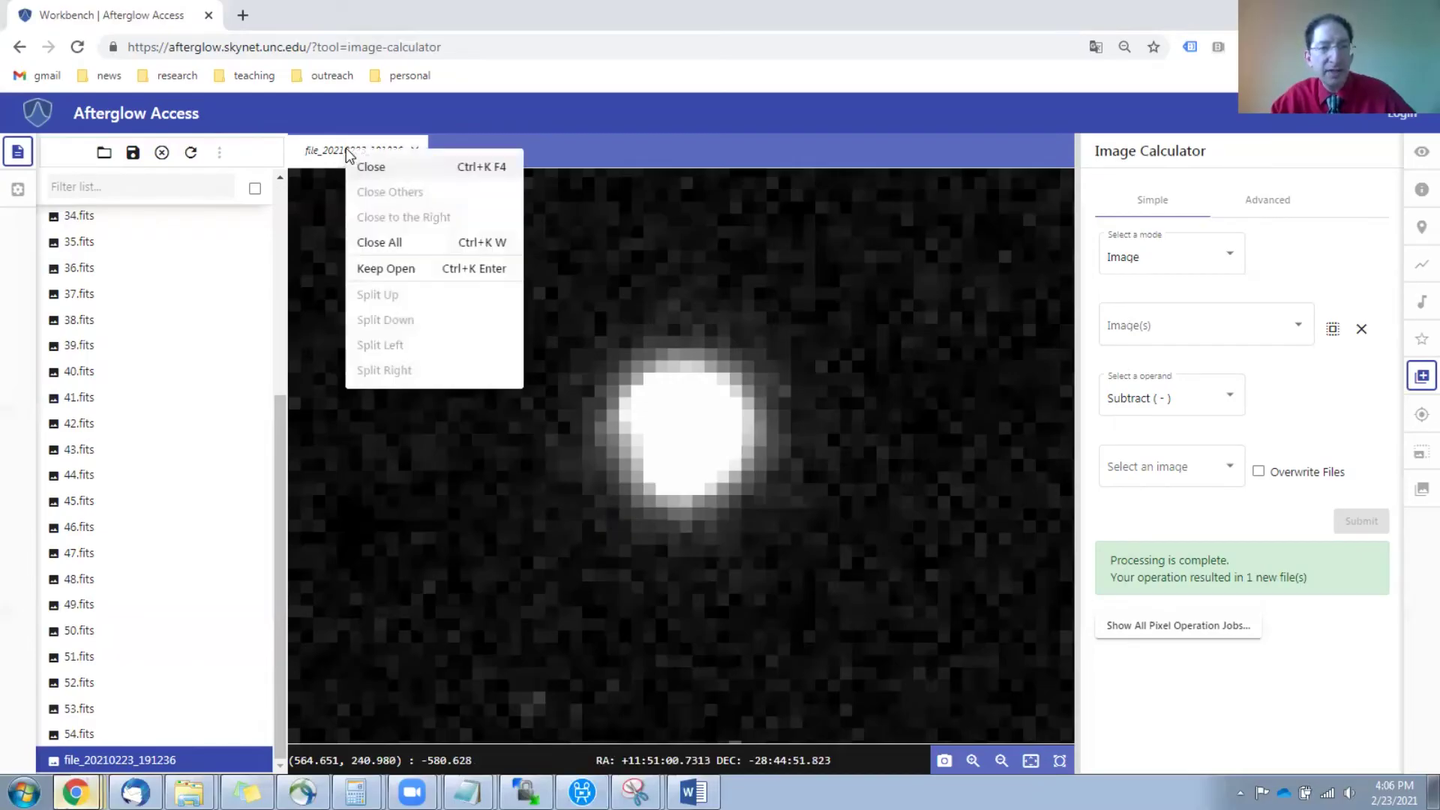
{"action": "left_click", "coordinate": [386, 268]}
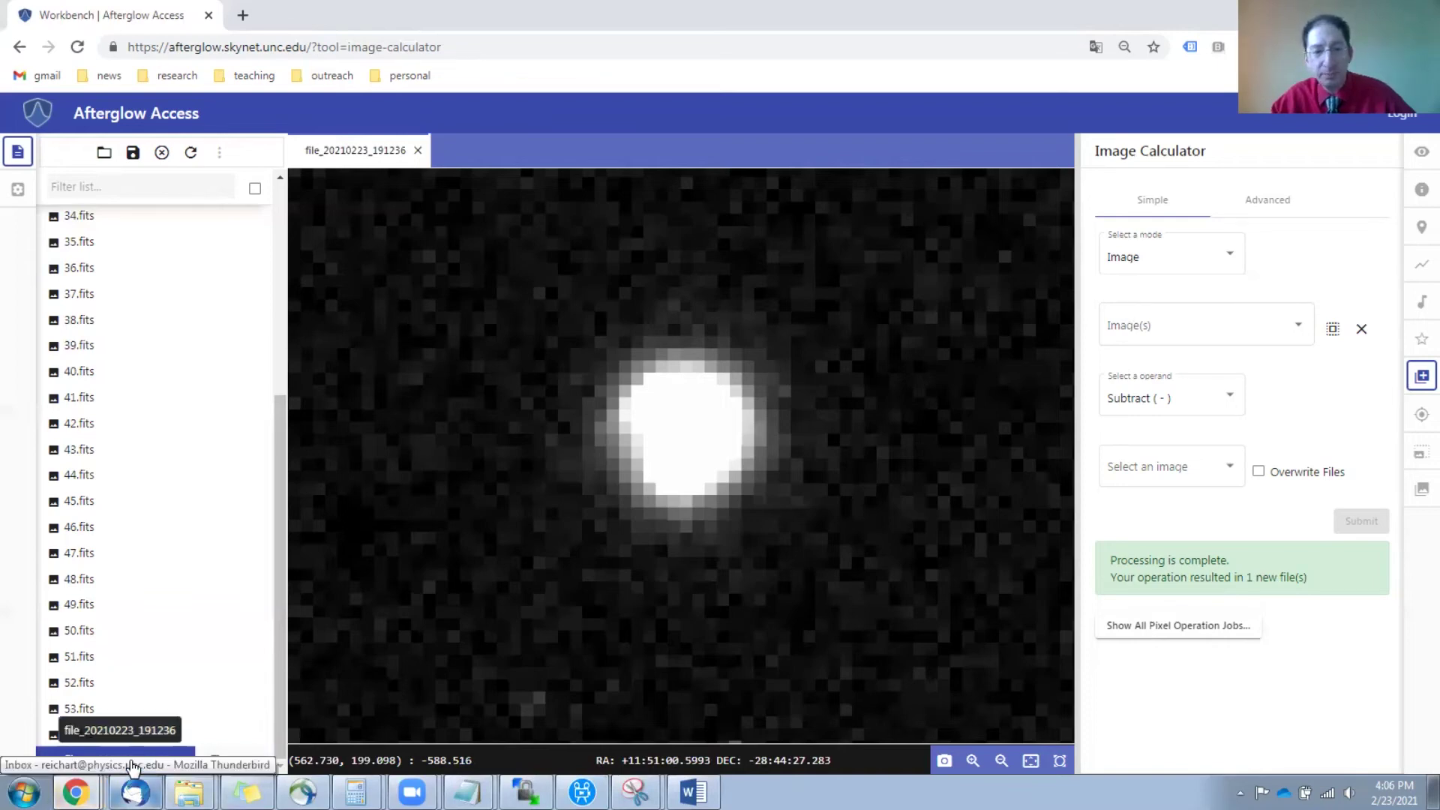
{"action": "left_click_drag", "start_coordinate": [279, 636], "coordinate": [286, 412]}
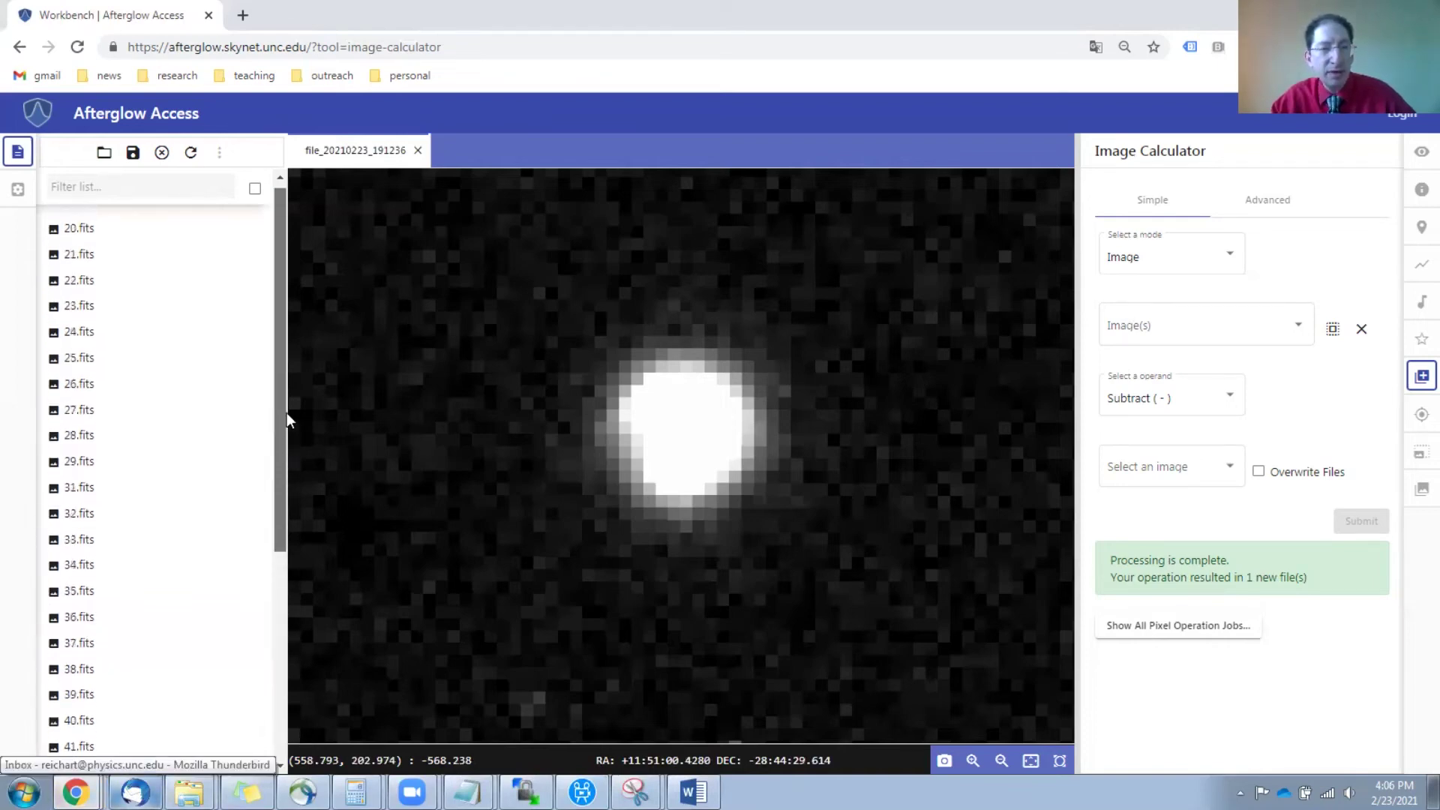
{"action": "left_click", "coordinate": [100, 230]}
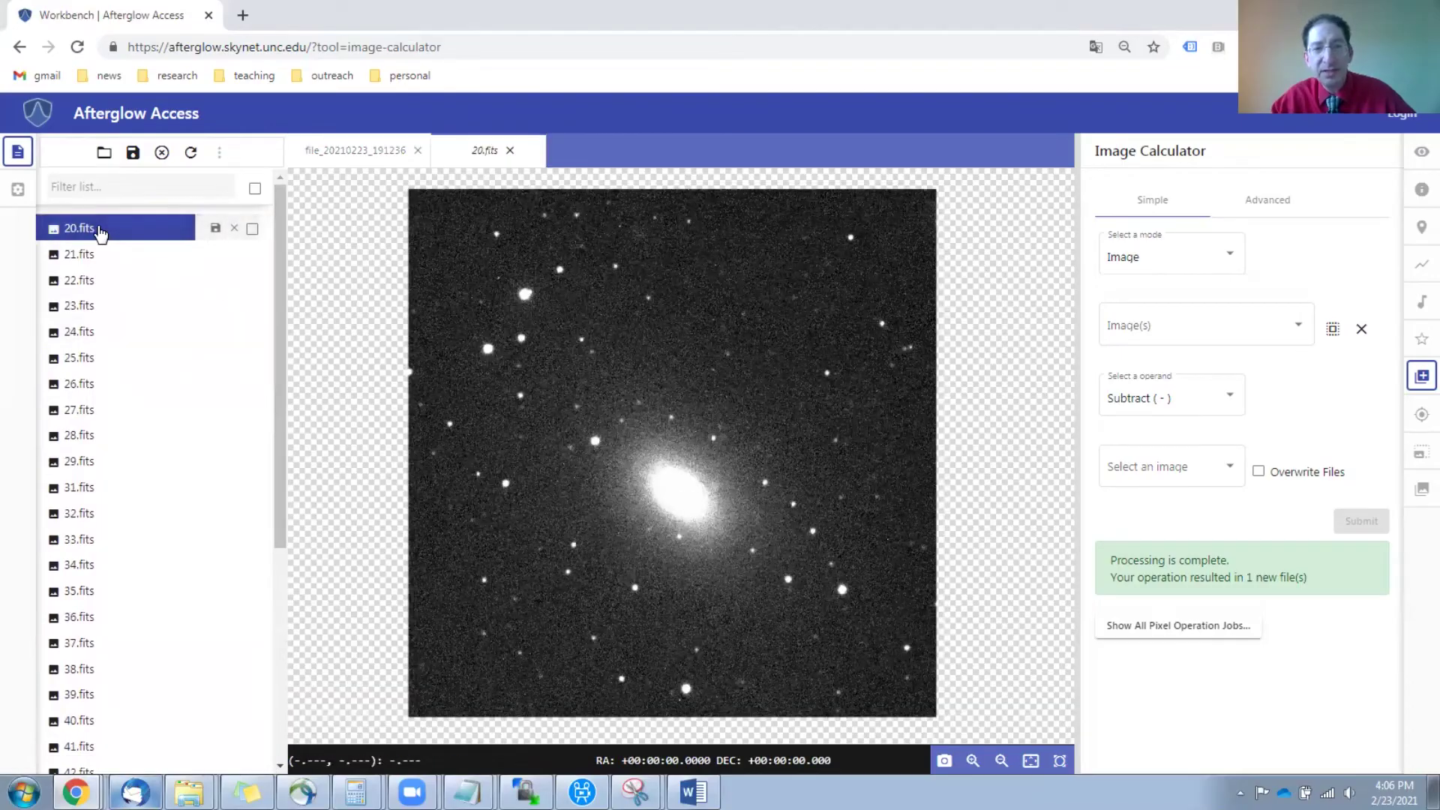
{"action": "right_click", "coordinate": [468, 165]}
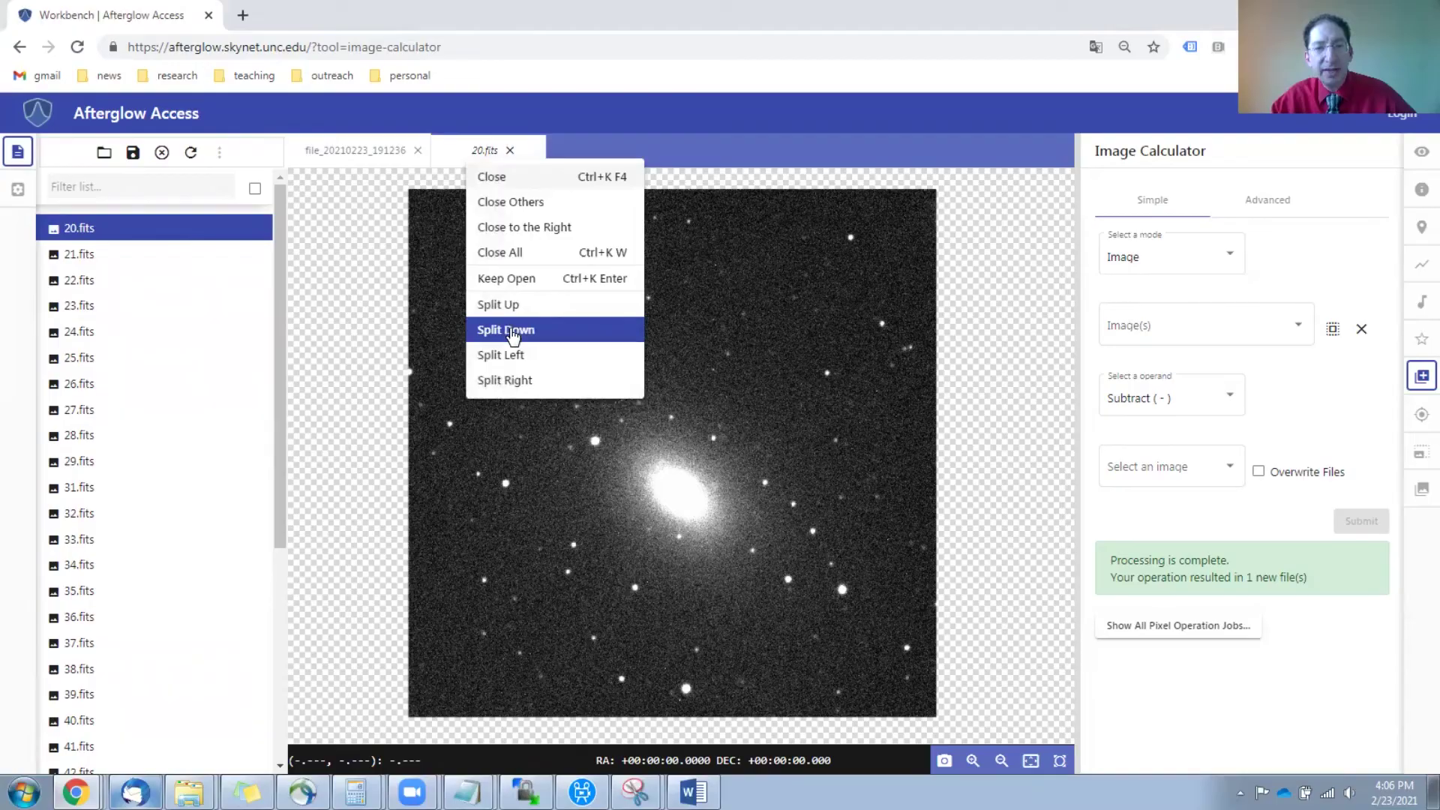
Step: Split 20.fits into a lower pane and zoom the upper difference image out to its full frame
{"action": "left_click", "coordinate": [513, 331]}
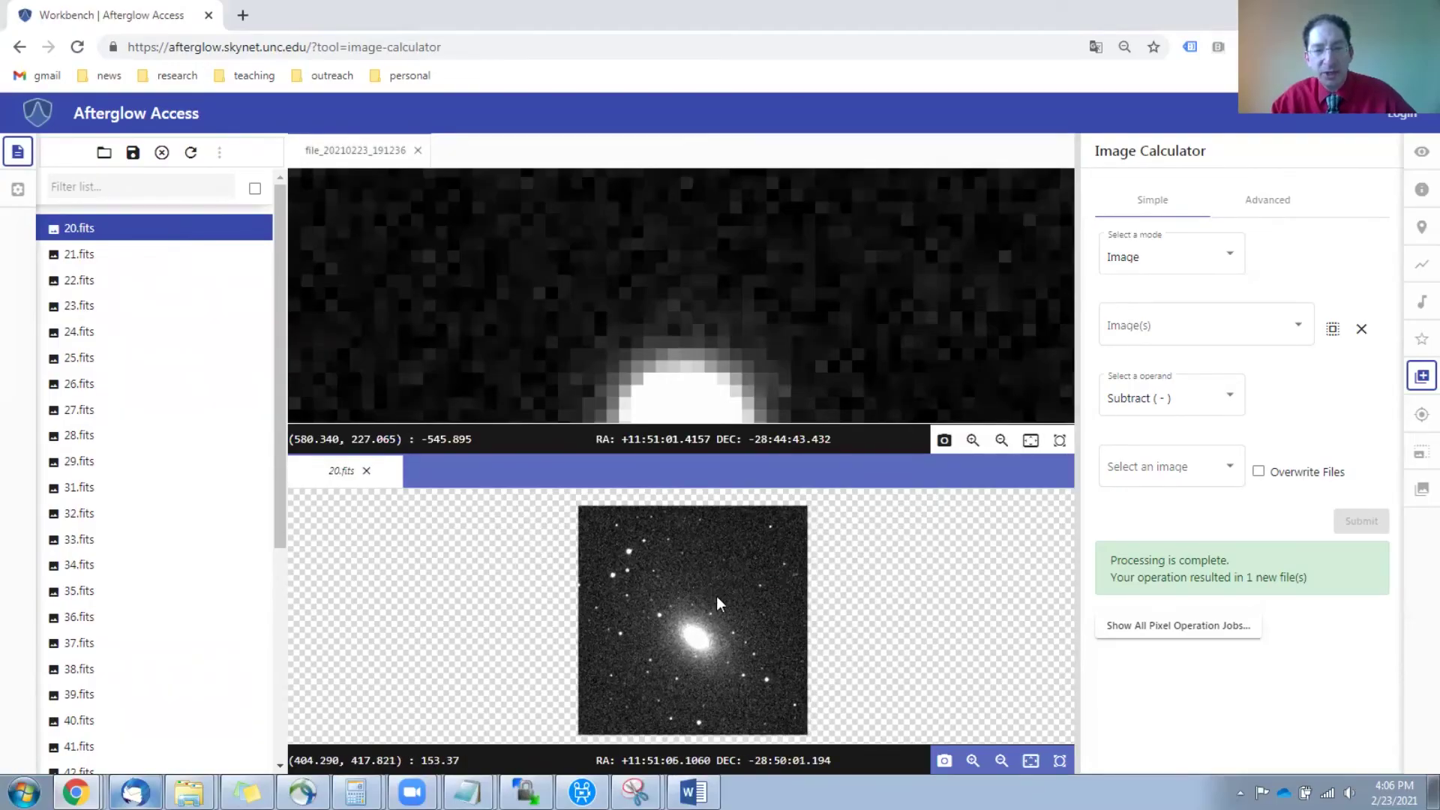
{"action": "mouse_move", "coordinate": [711, 366]}
{"action": "left_mouse_down"}
{"action": "mouse_move", "coordinate": [733, 324]}
{"action": "mouse_move", "coordinate": [738, 360]}
{"action": "left_mouse_up"}
{"action": "scroll", "coordinate": [716, 310], "scroll_direction": "down", "scroll_amount": 5}
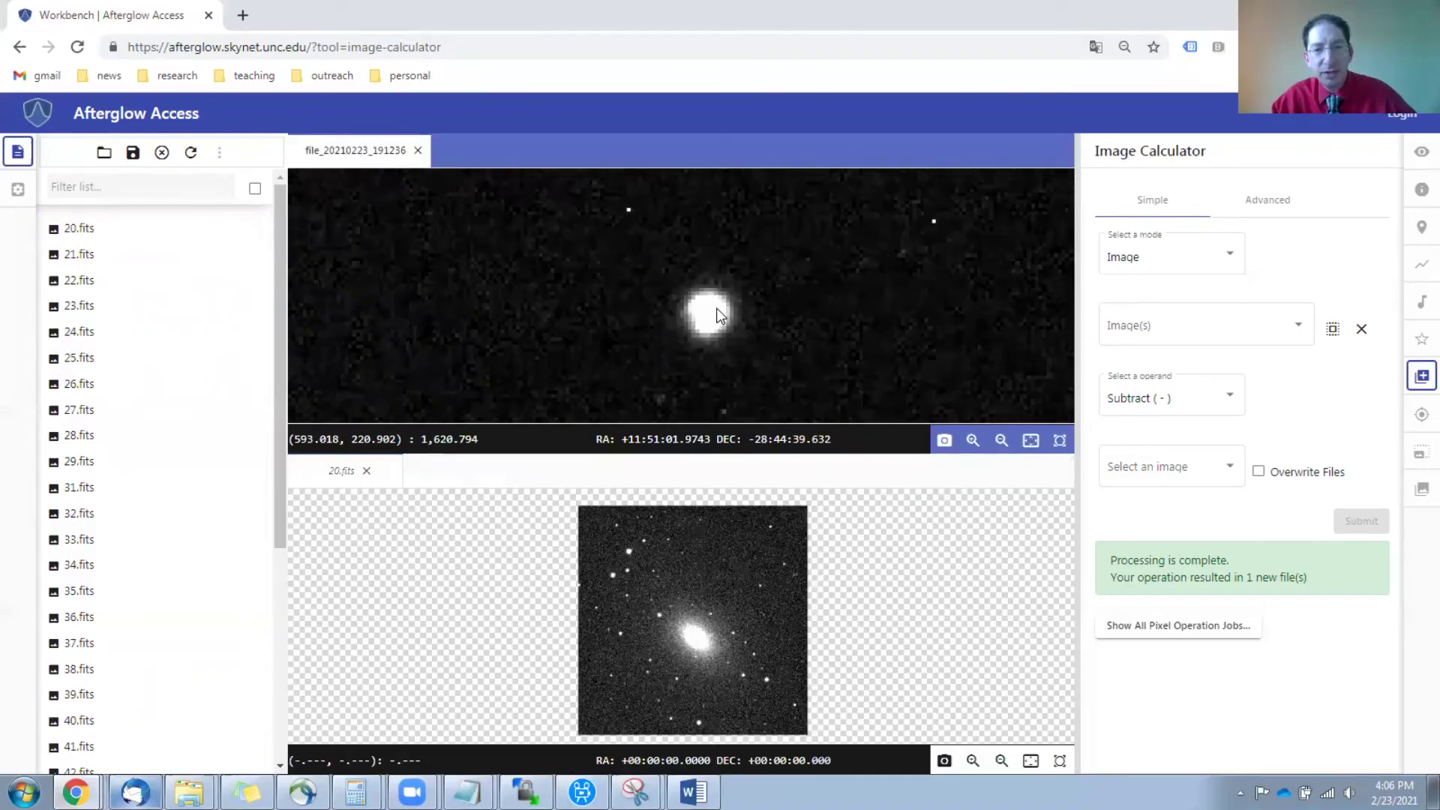
{"action": "scroll", "coordinate": [717, 308], "scroll_direction": "down", "scroll_amount": 4}
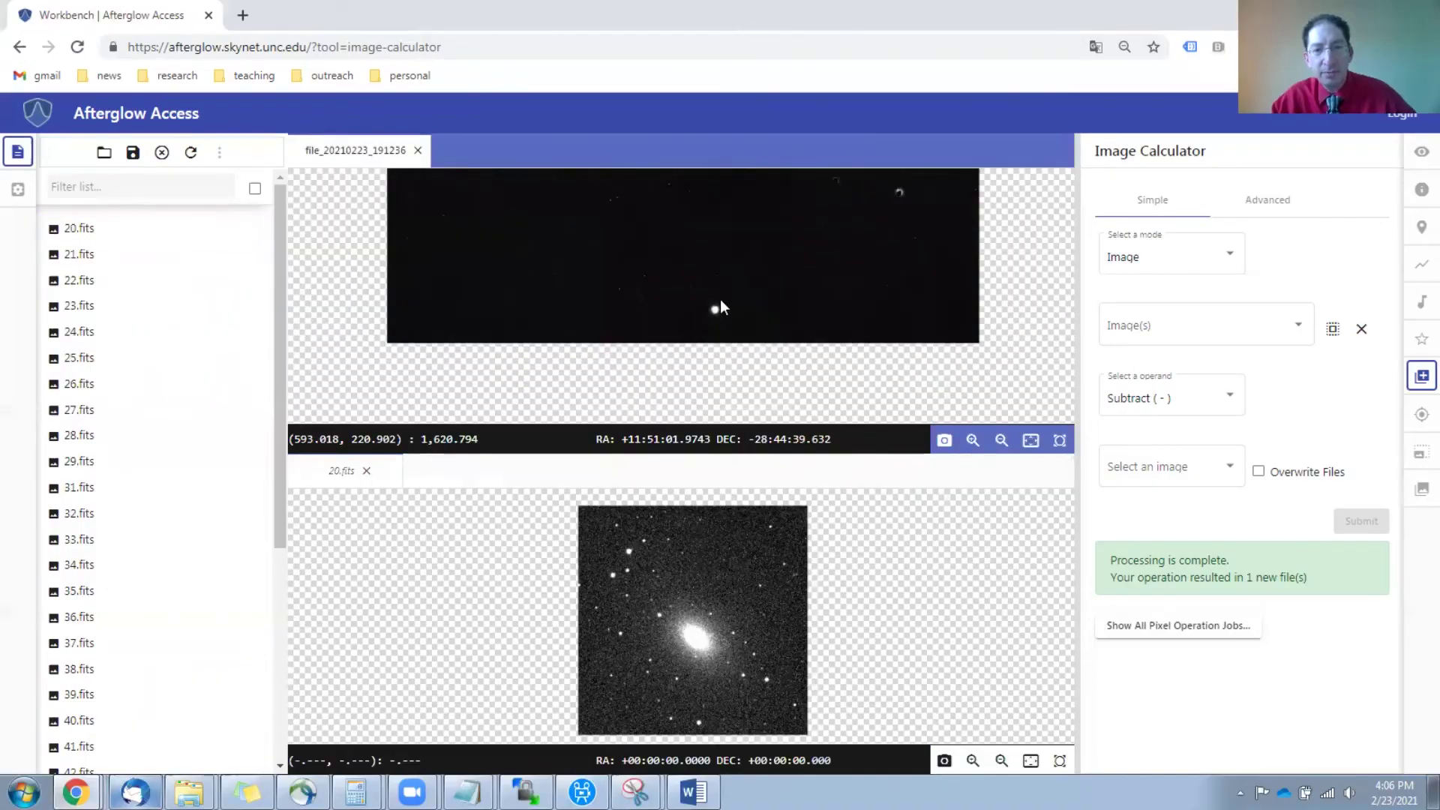
{"action": "left_click_drag", "start_coordinate": [720, 299], "coordinate": [718, 311]}
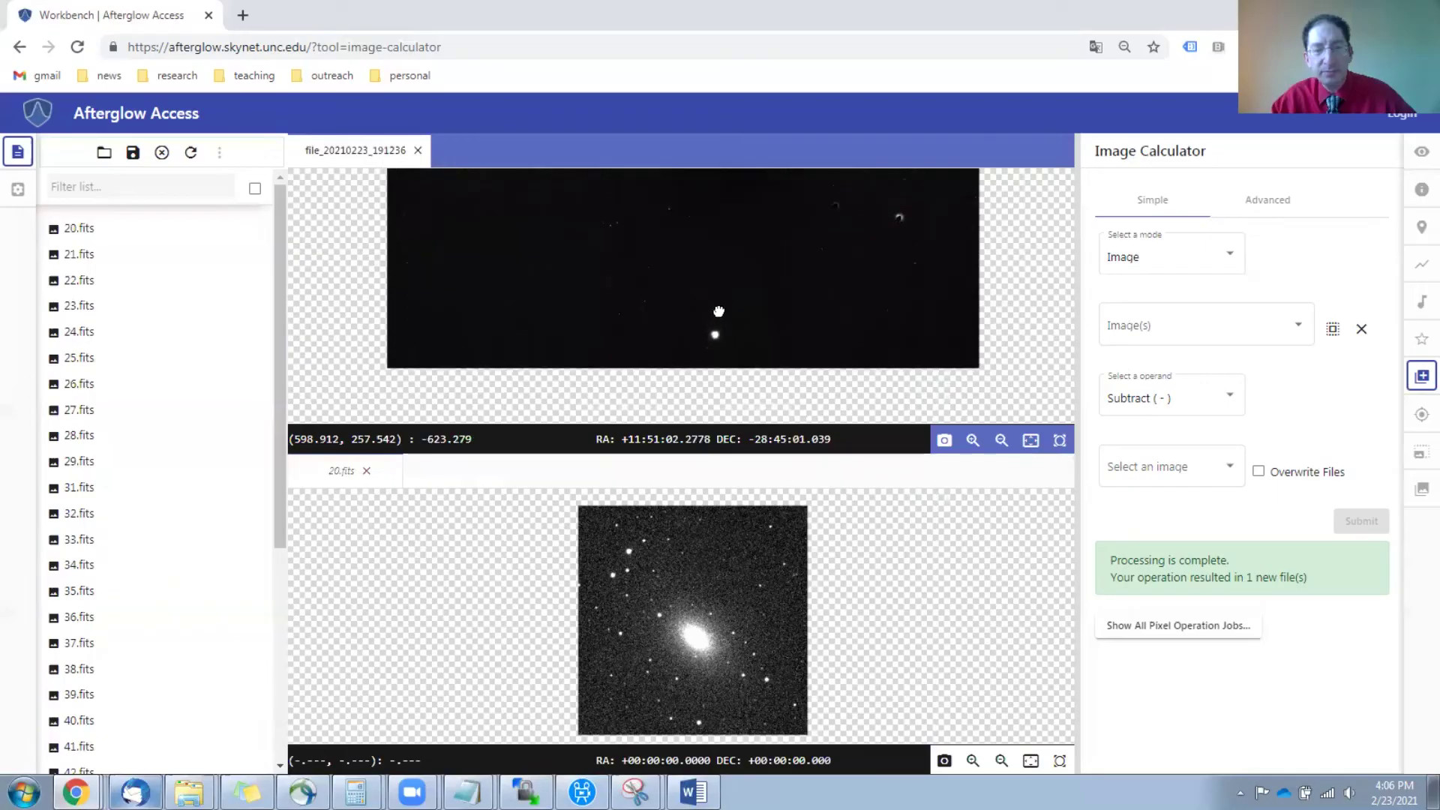
Step: Turn on Sky orientation syncing and center both panes on the bright new star
{"action": "left_click", "coordinate": [16, 192]}
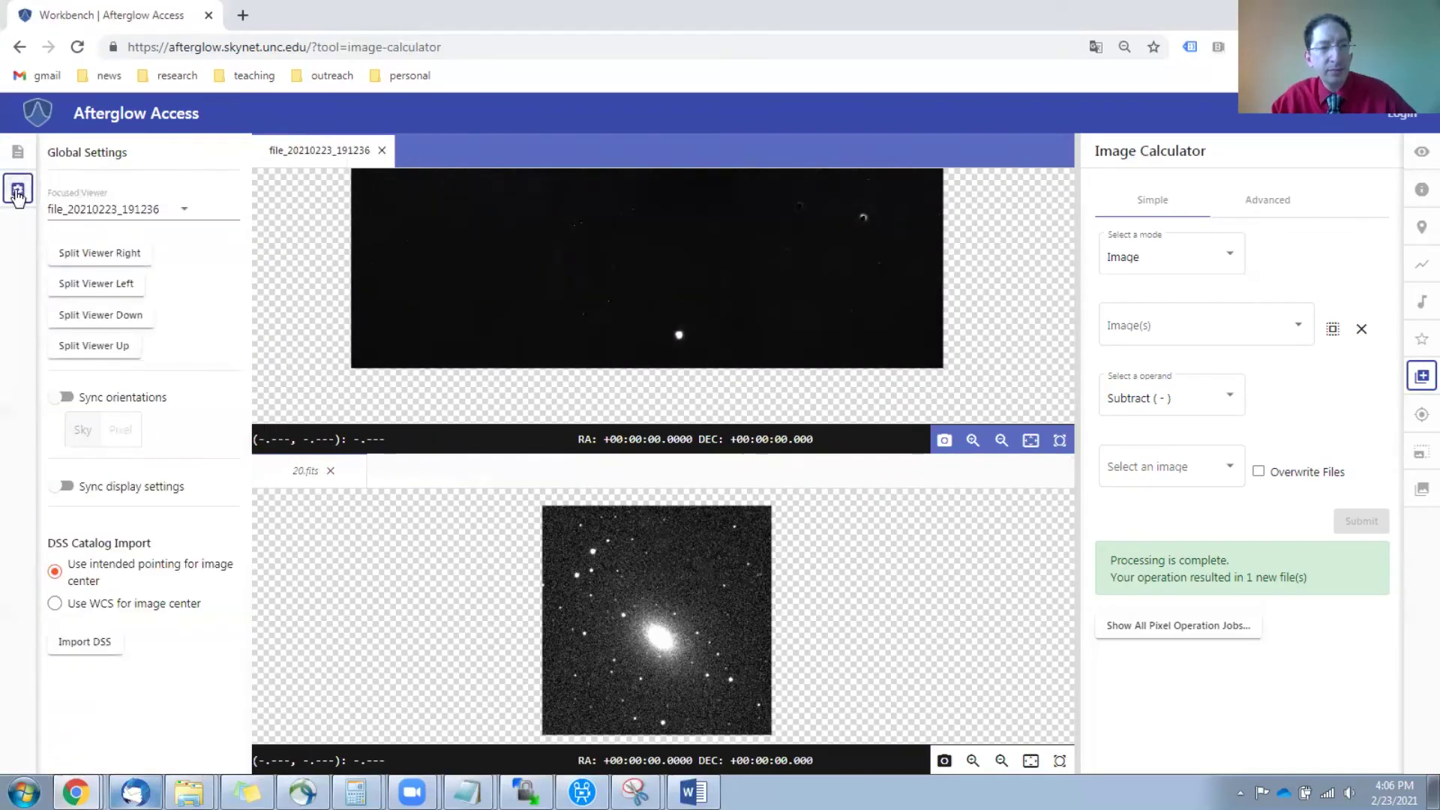
{"action": "left_click", "coordinate": [60, 400]}
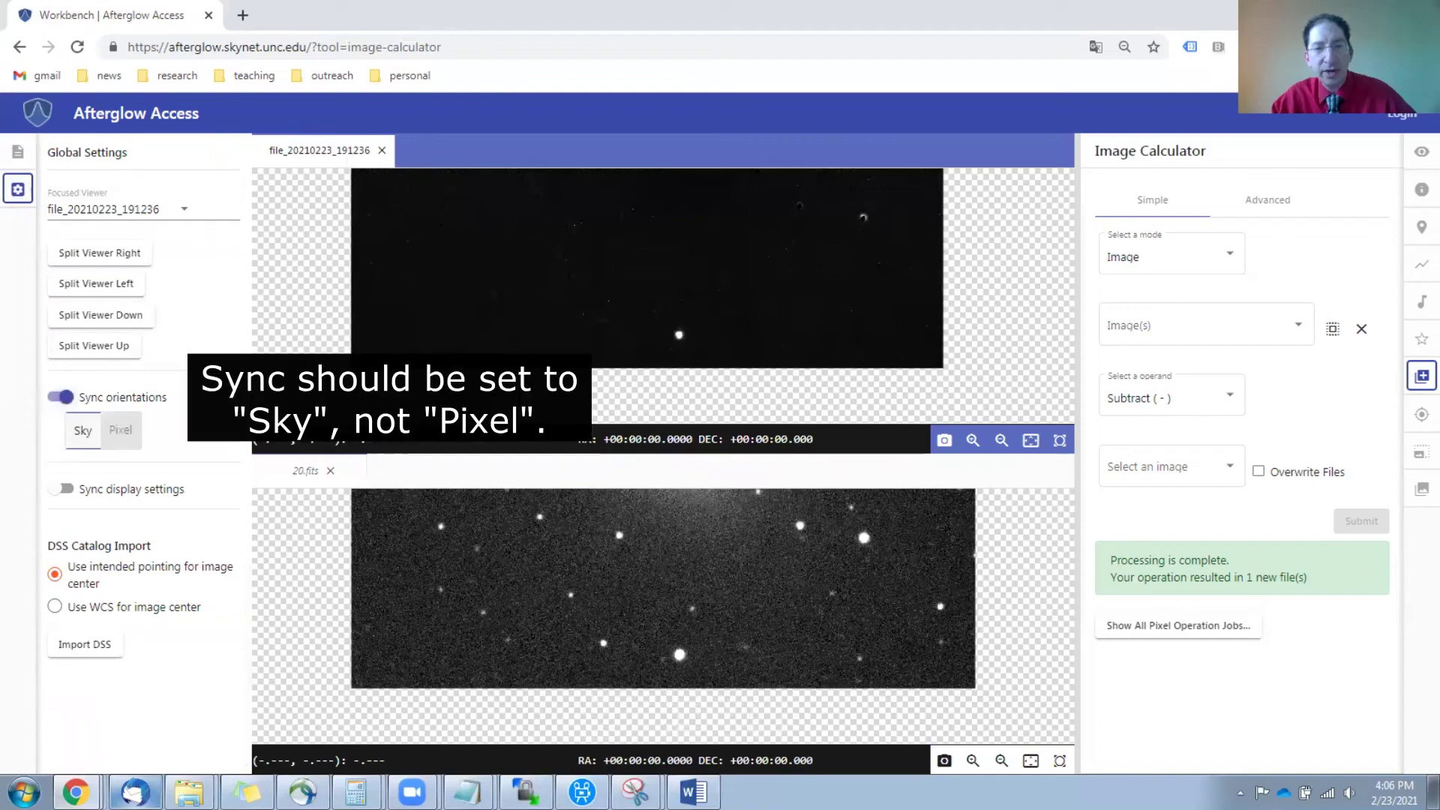
{"action": "left_click_drag", "start_coordinate": [648, 275], "coordinate": [547, 227]}
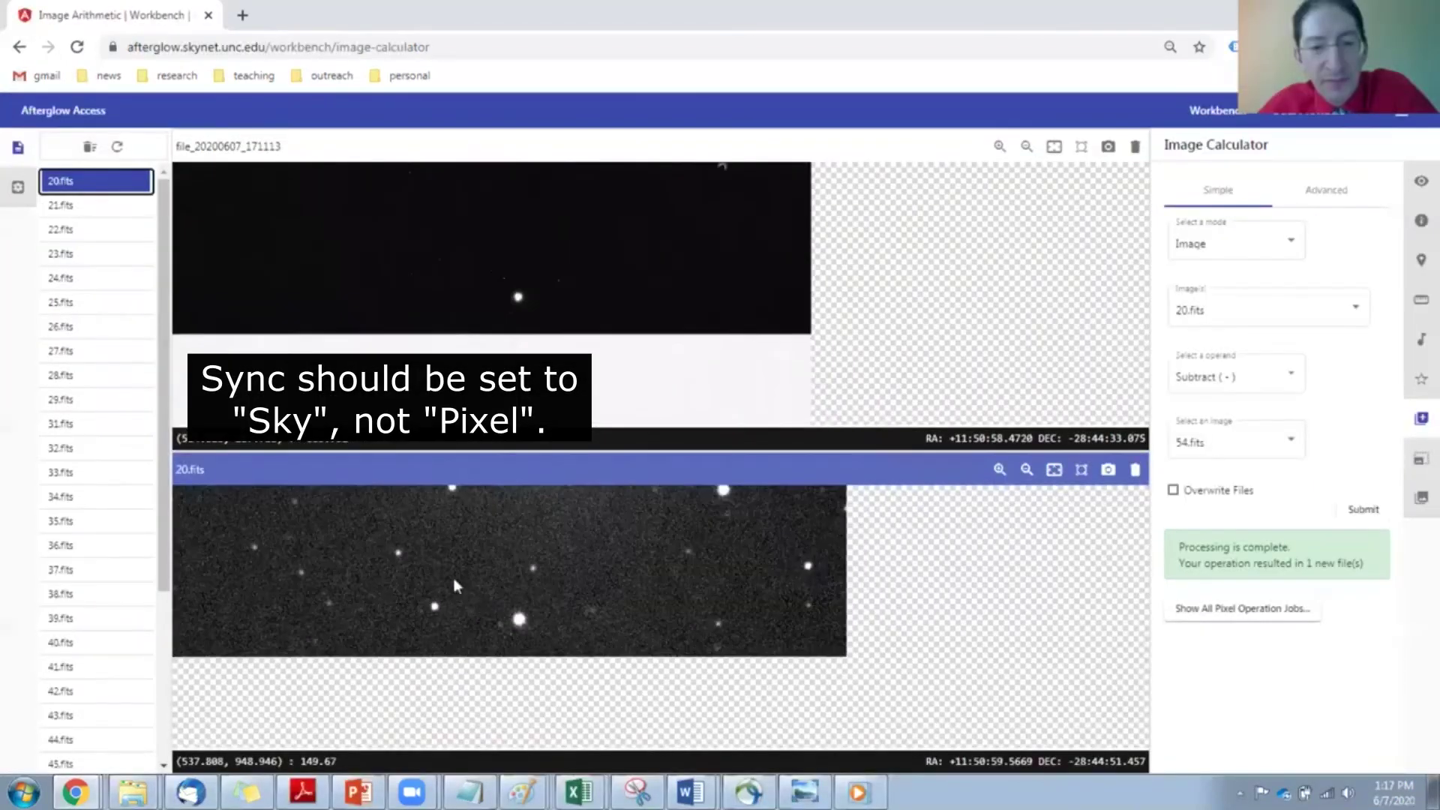
{"action": "left_click_drag", "start_coordinate": [412, 657], "coordinate": [626, 553]}
{"action": "scroll", "coordinate": [600, 596], "scroll_direction": "down", "scroll_amount": 3}
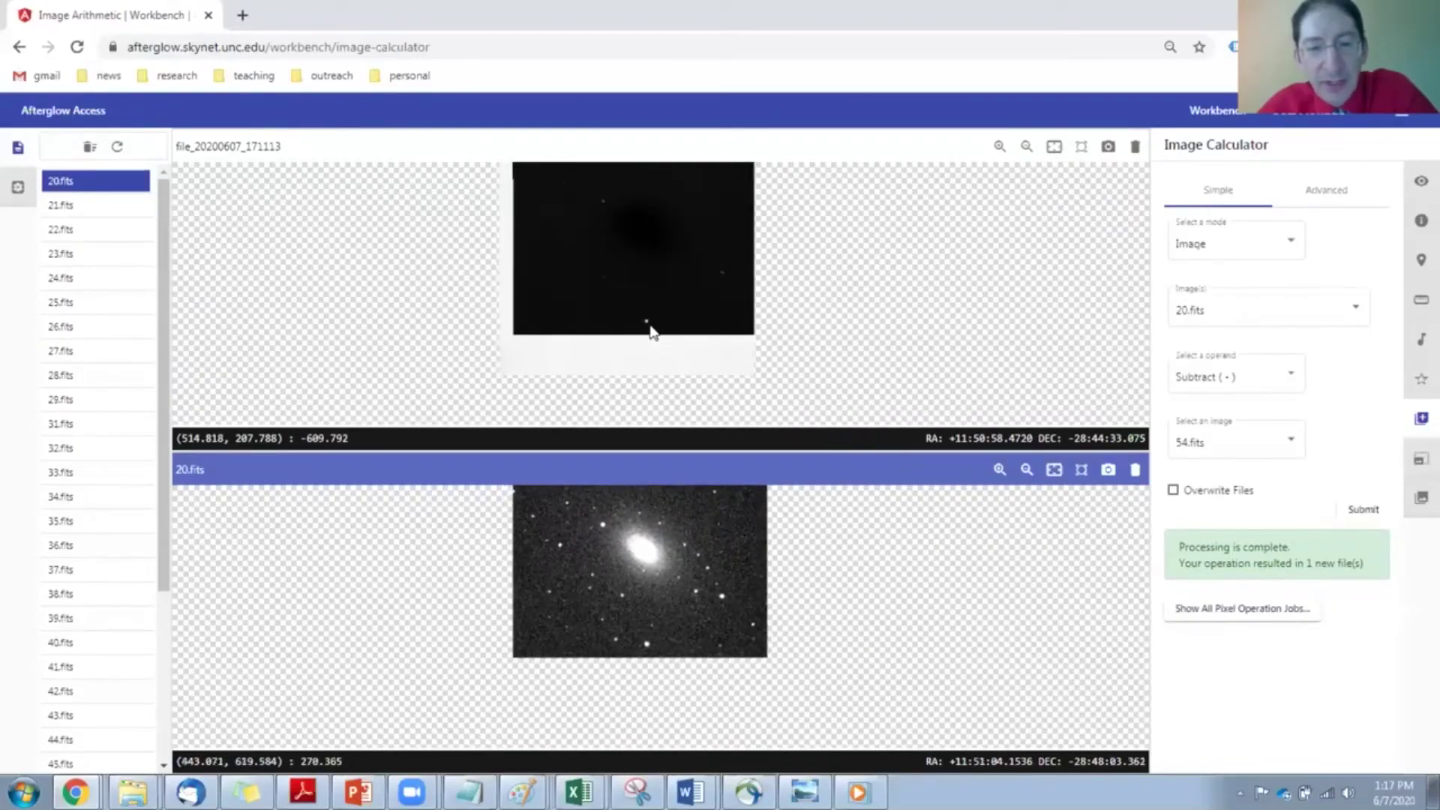
{"action": "scroll", "coordinate": [651, 332], "scroll_direction": "up", "scroll_amount": 3}
{"action": "left_click", "coordinate": [645, 316]}
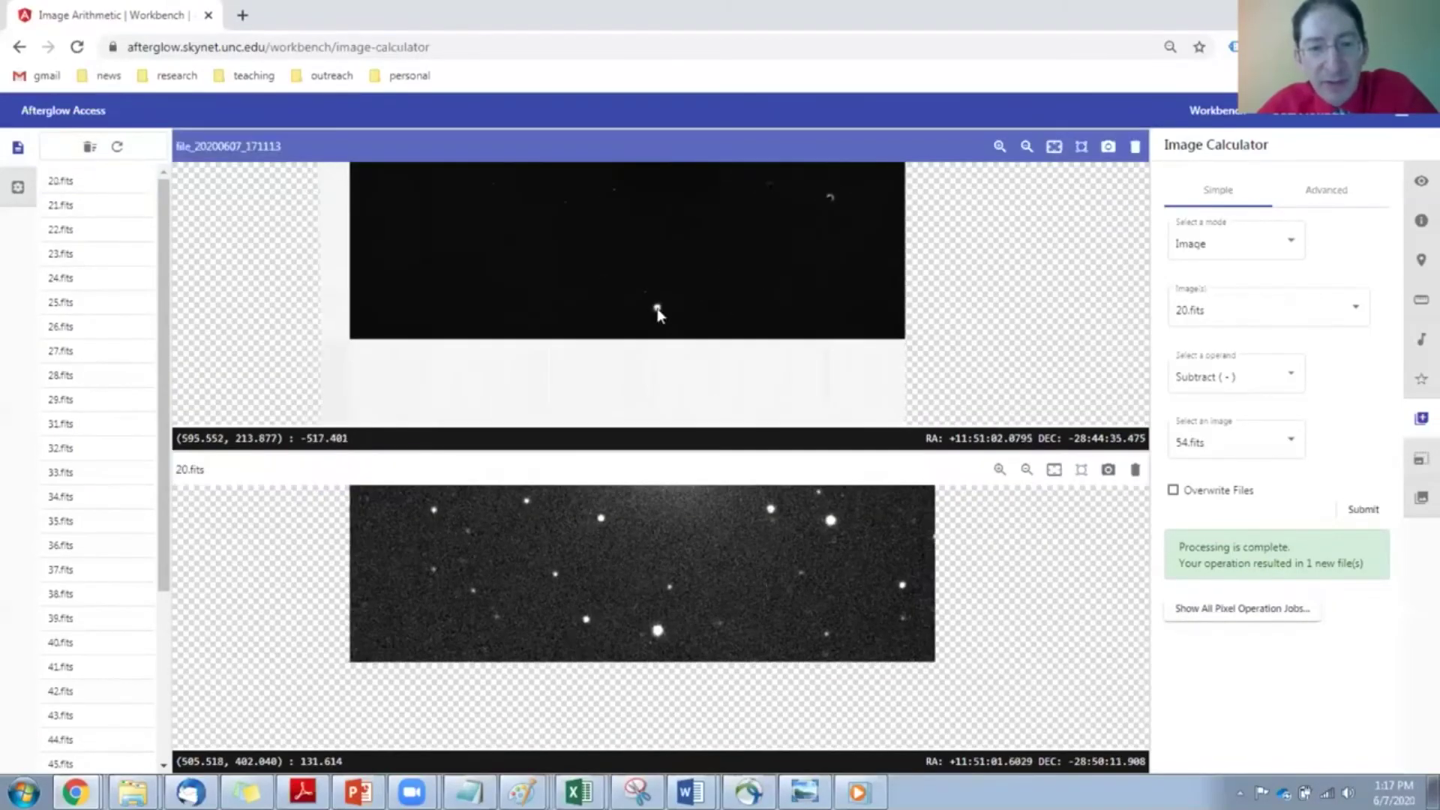
{"action": "scroll", "coordinate": [657, 311], "scroll_direction": "up", "scroll_amount": 5}
{"action": "left_click_drag", "start_coordinate": [657, 309], "coordinate": [658, 289]}
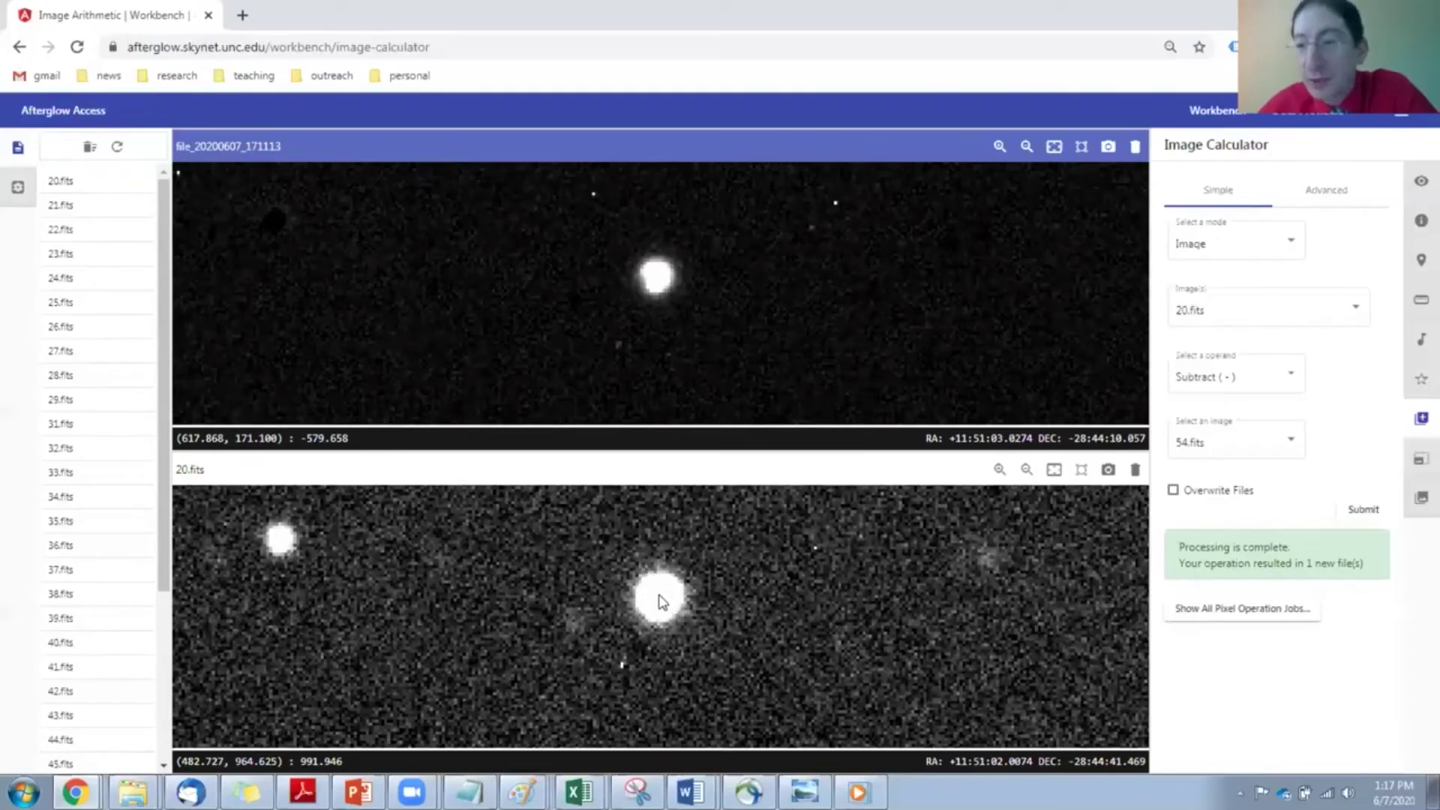
Step: Place a centroided custom marker on the supernova in 20.fits and label it 'SN'
{"action": "left_click", "coordinate": [1417, 266]}
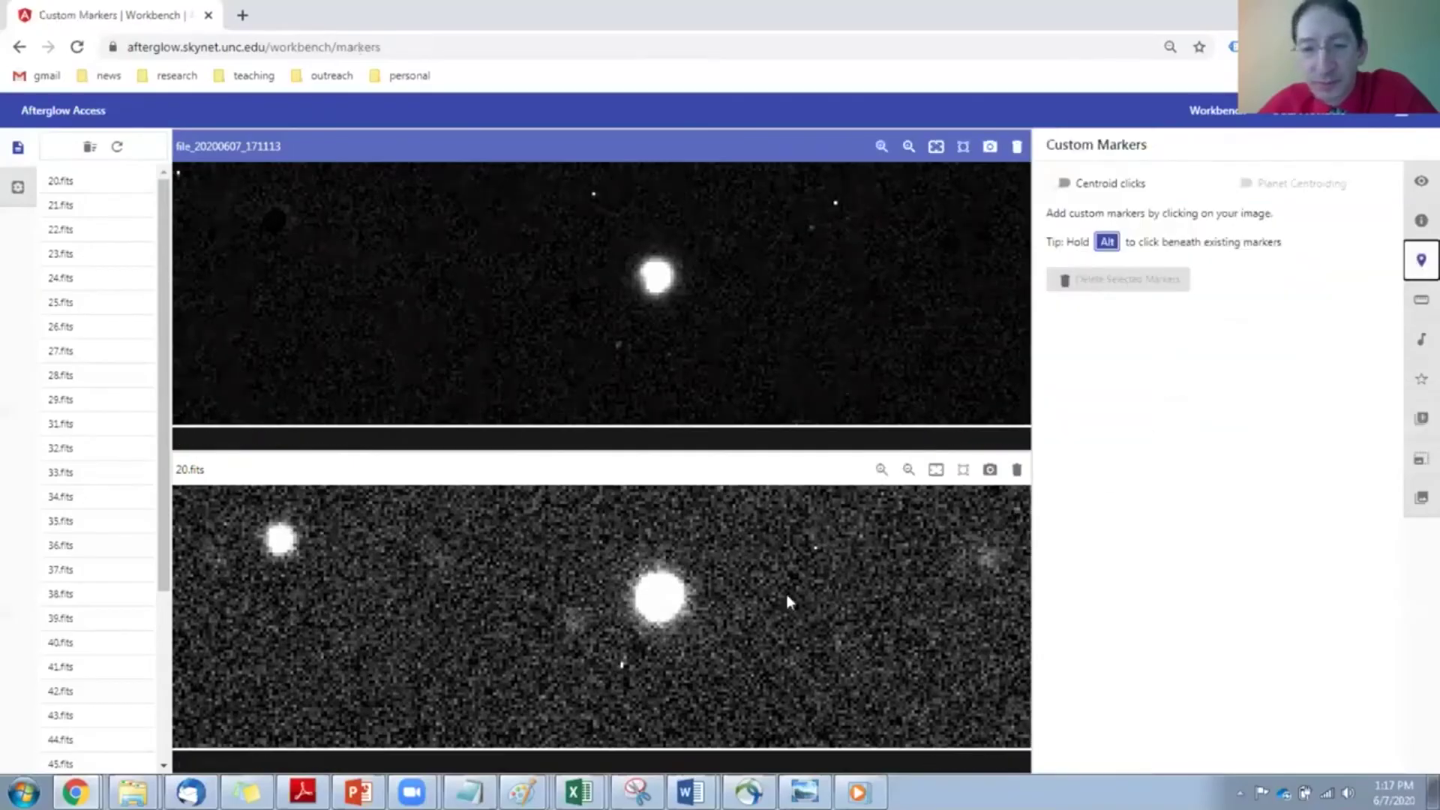
{"action": "left_click", "coordinate": [1056, 183]}
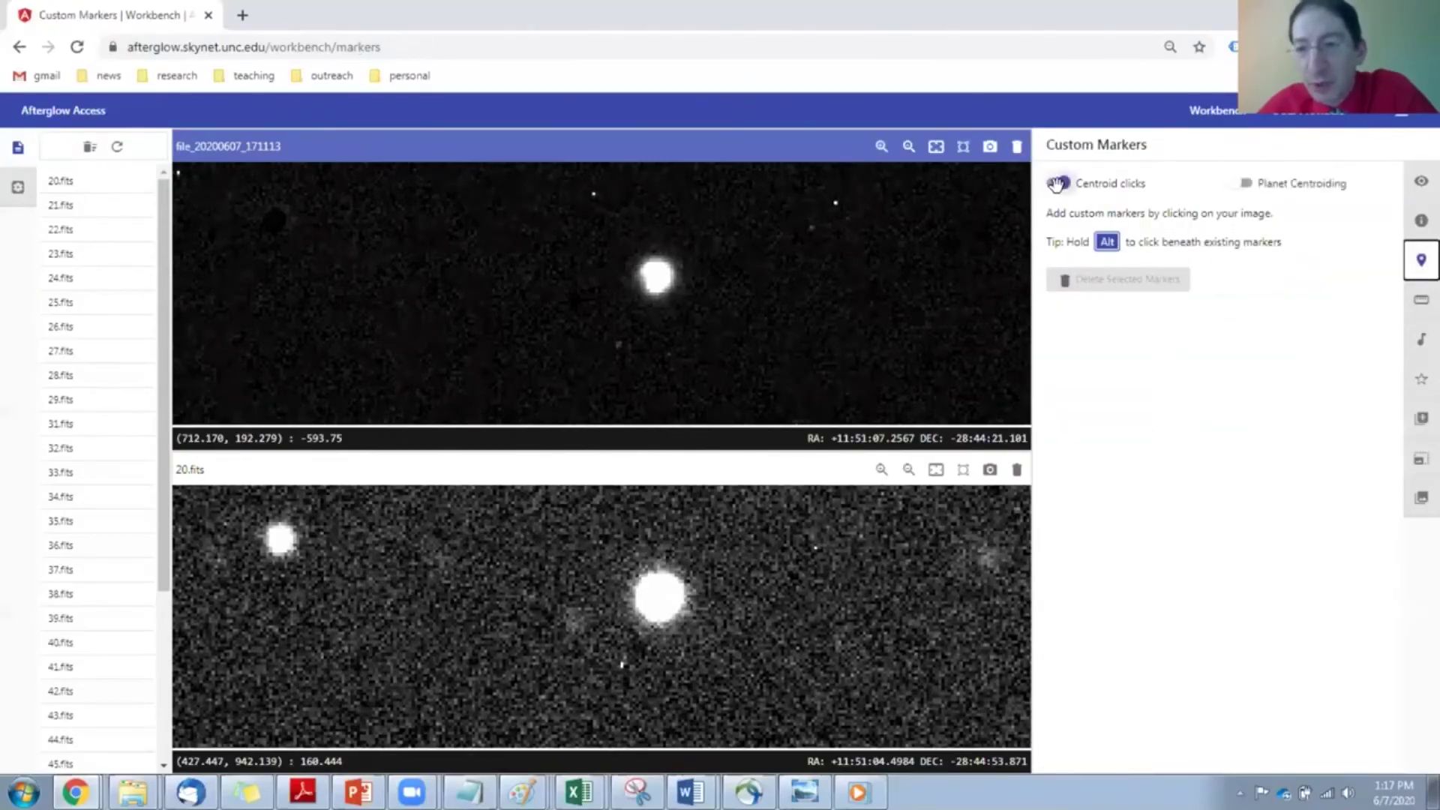
{"action": "left_click", "coordinate": [659, 605]}
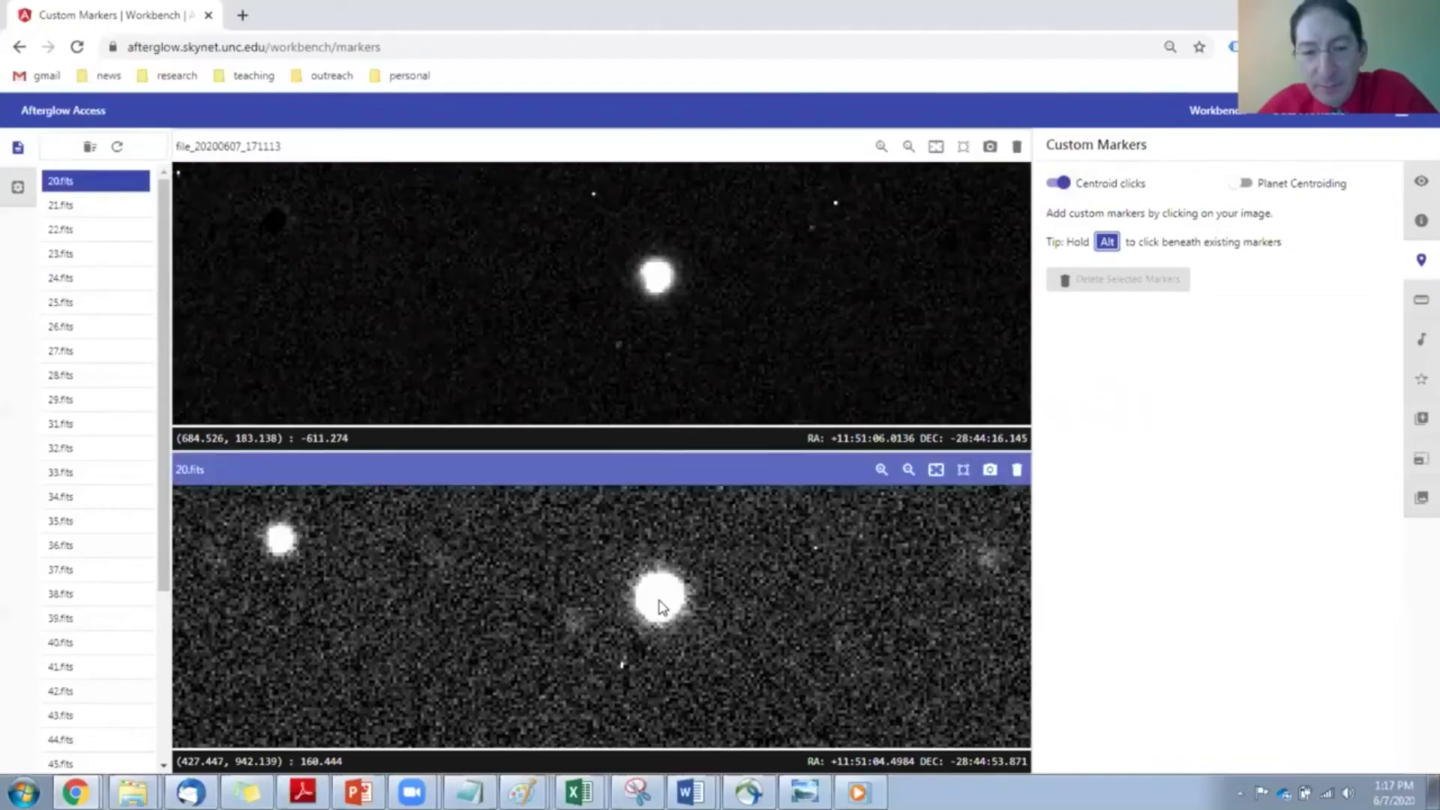
{"action": "left_click", "coordinate": [660, 606]}
{"action": "left_click", "coordinate": [660, 605]}
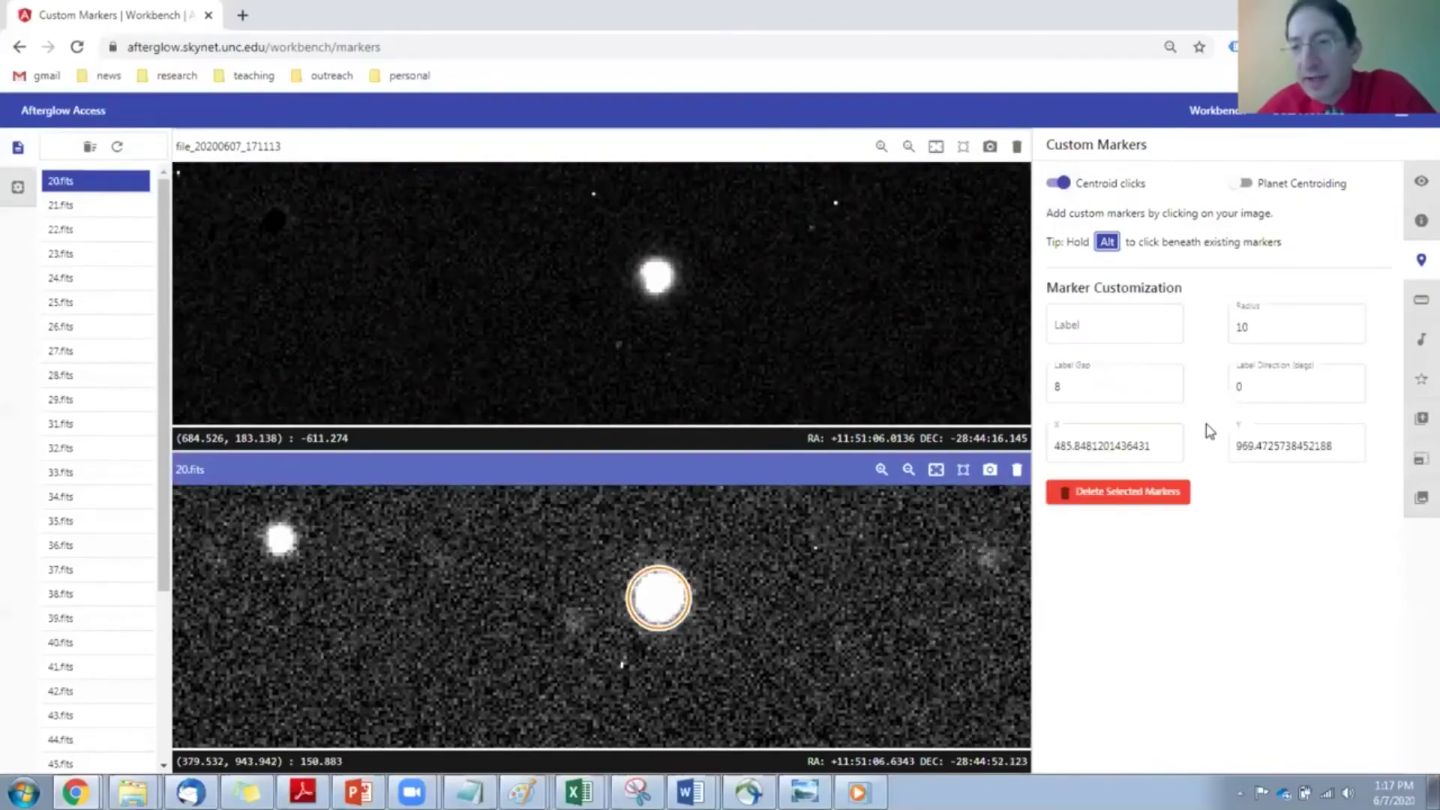
{"action": "left_click", "coordinate": [1135, 324]}
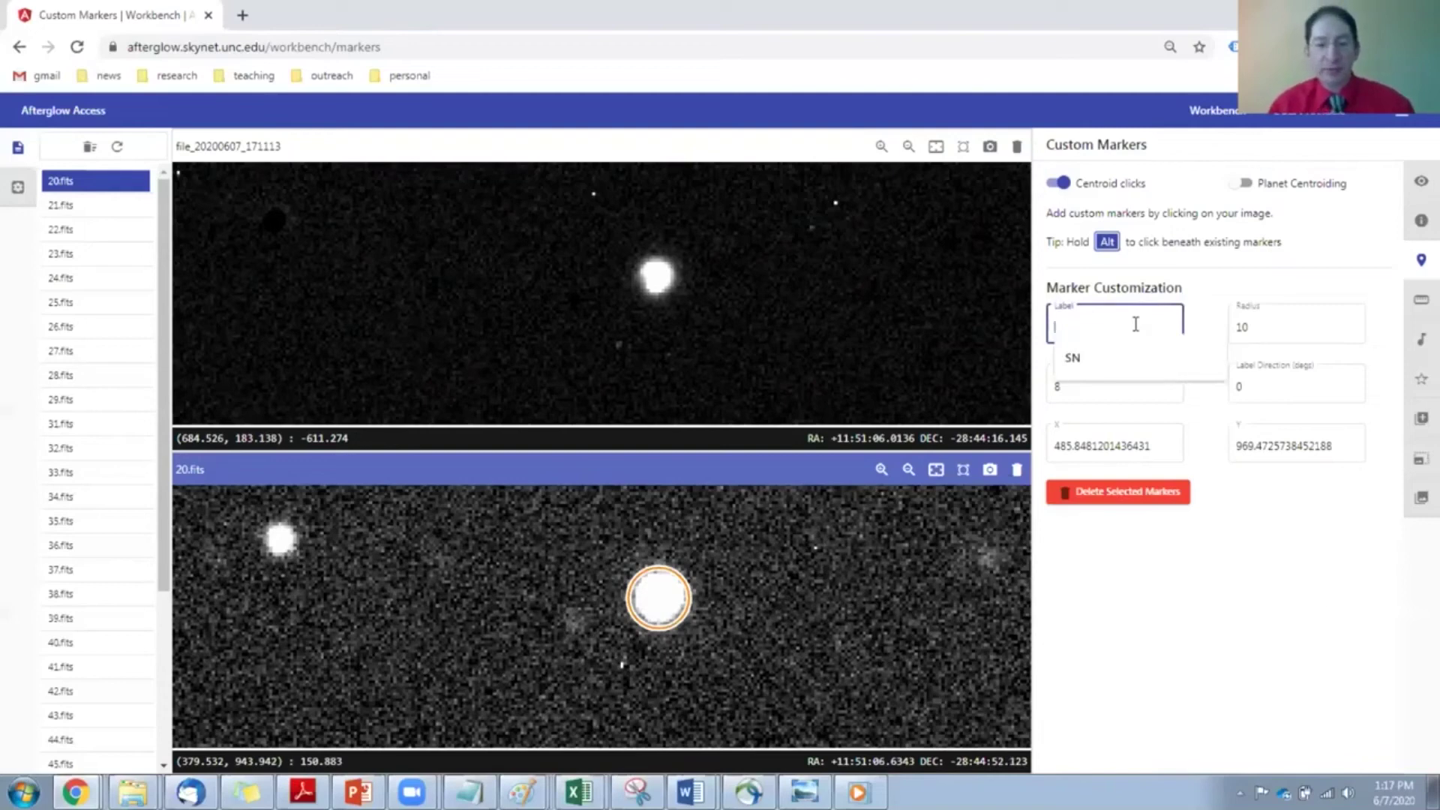
{"action": "type", "text": "SN"}
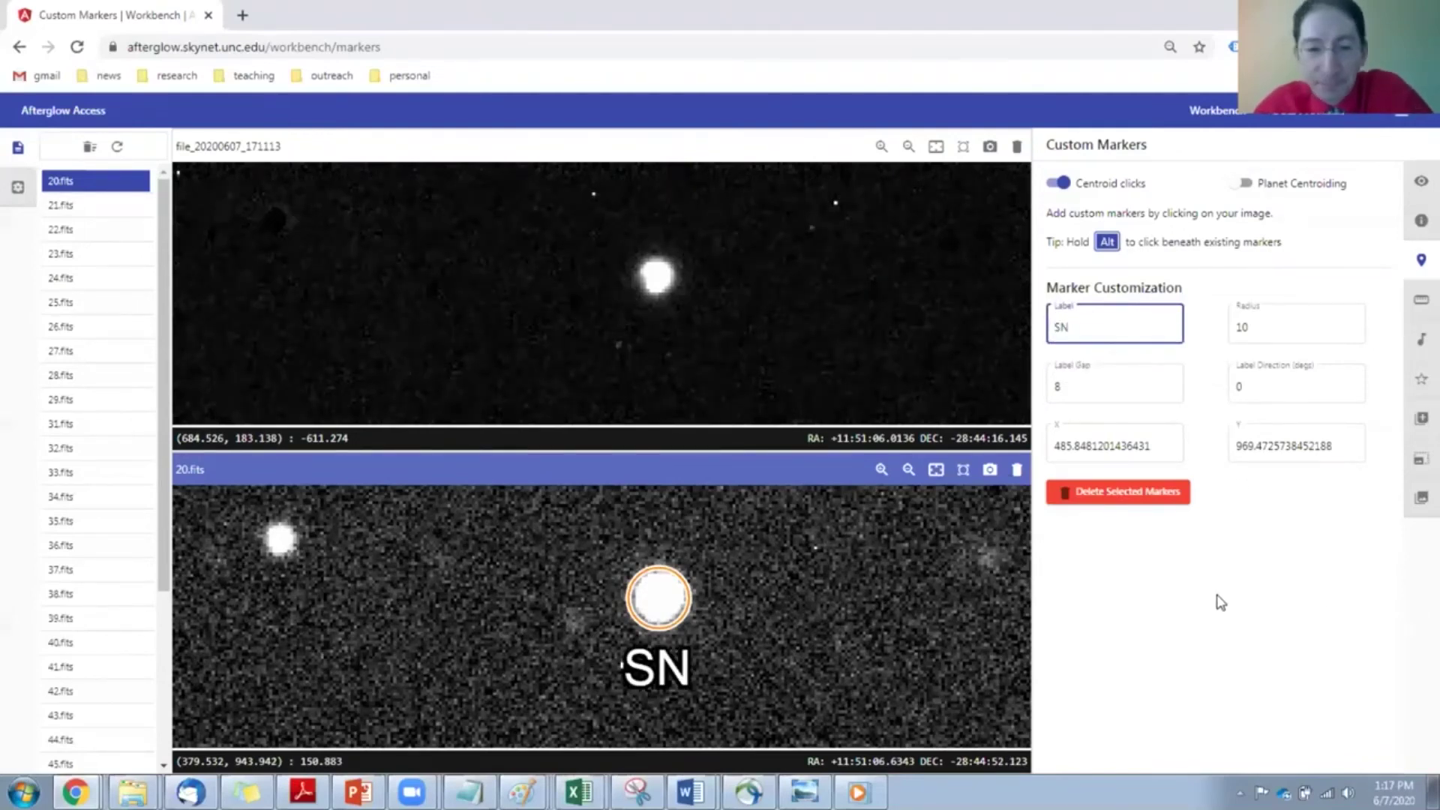
Step: Zoom out and shift both images until the host galaxy appears above the SN marker
{"action": "scroll", "coordinate": [780, 604], "scroll_direction": "down", "scroll_amount": 5}
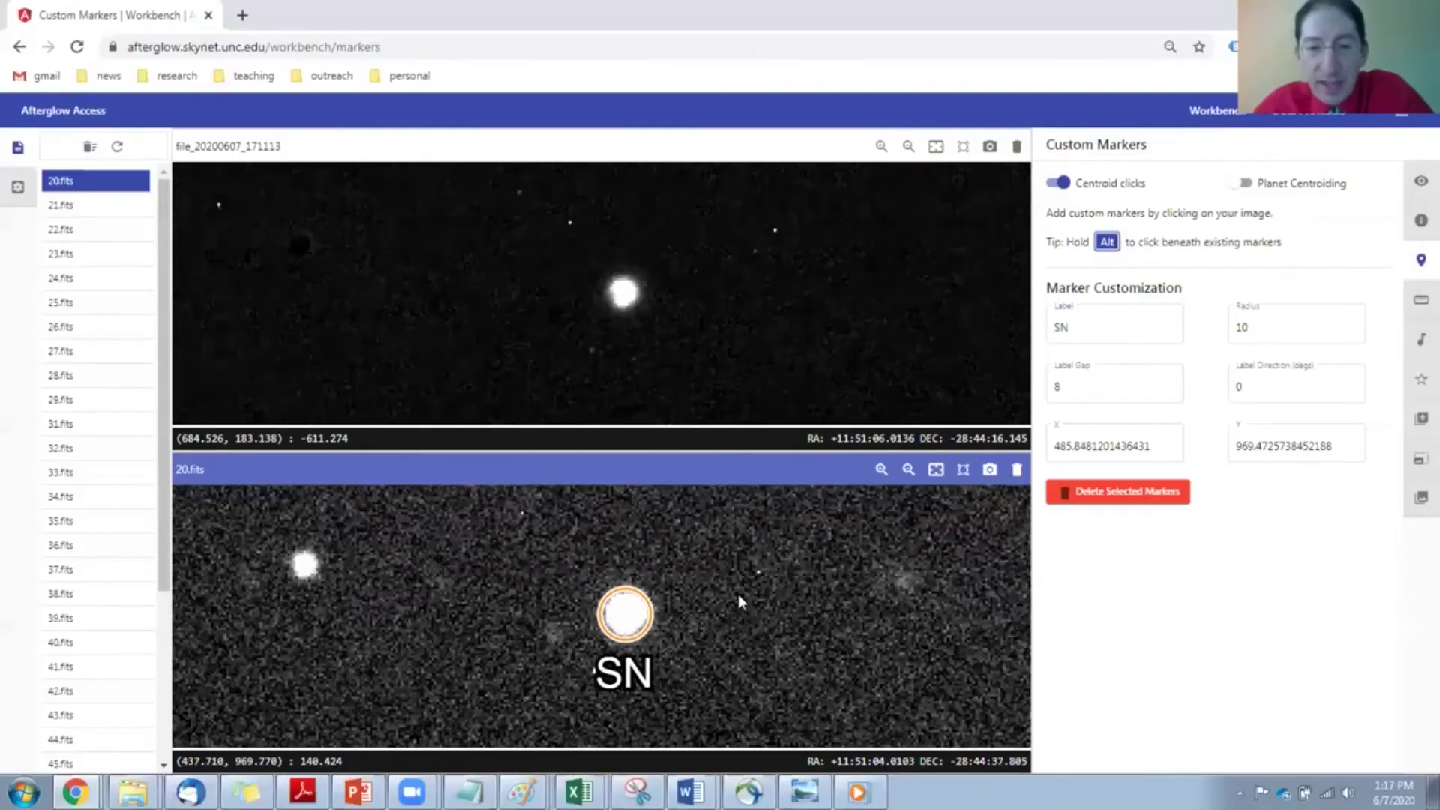
{"action": "scroll", "coordinate": [746, 547], "scroll_direction": "down", "scroll_amount": 5}
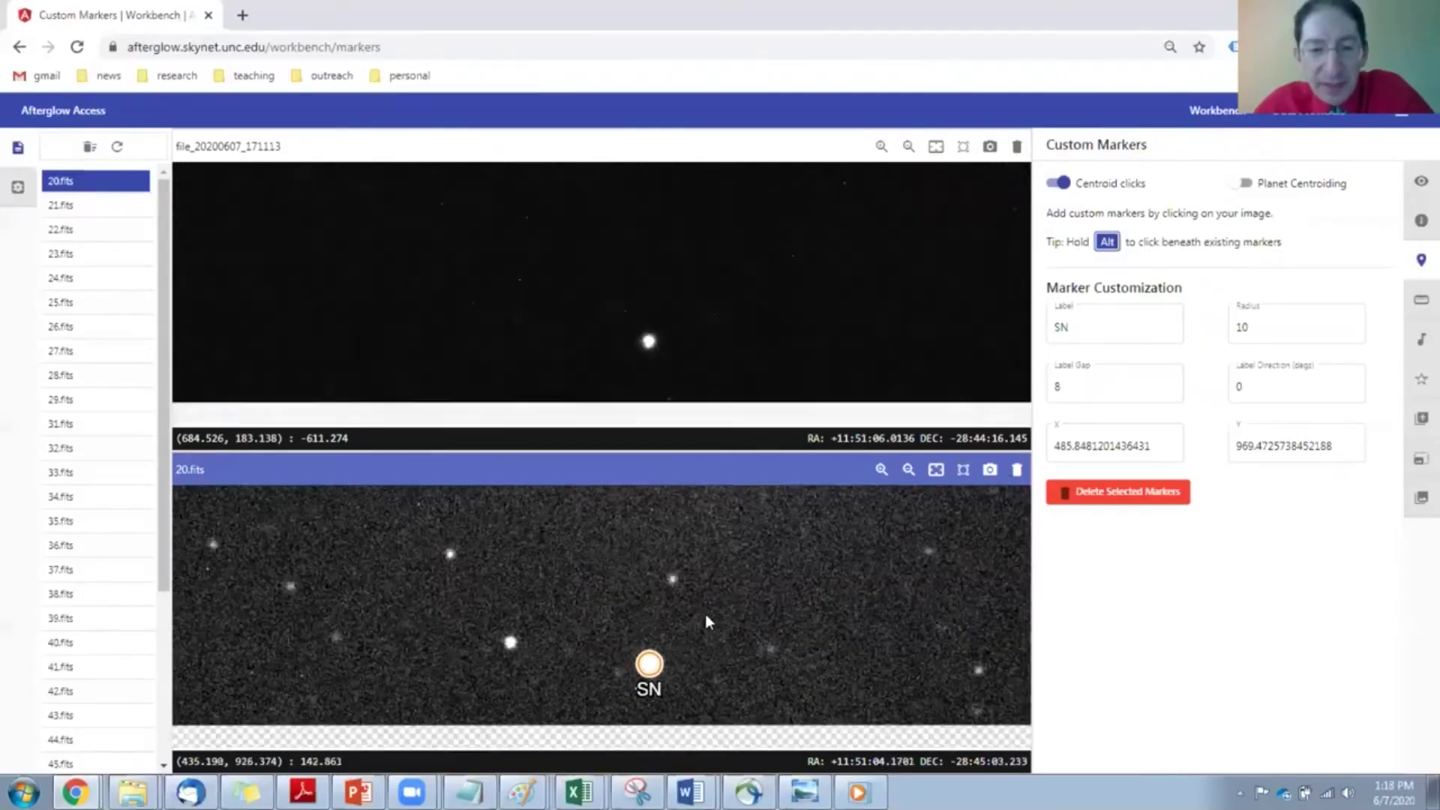
{"action": "scroll", "coordinate": [690, 615], "scroll_direction": "down", "scroll_amount": 5}
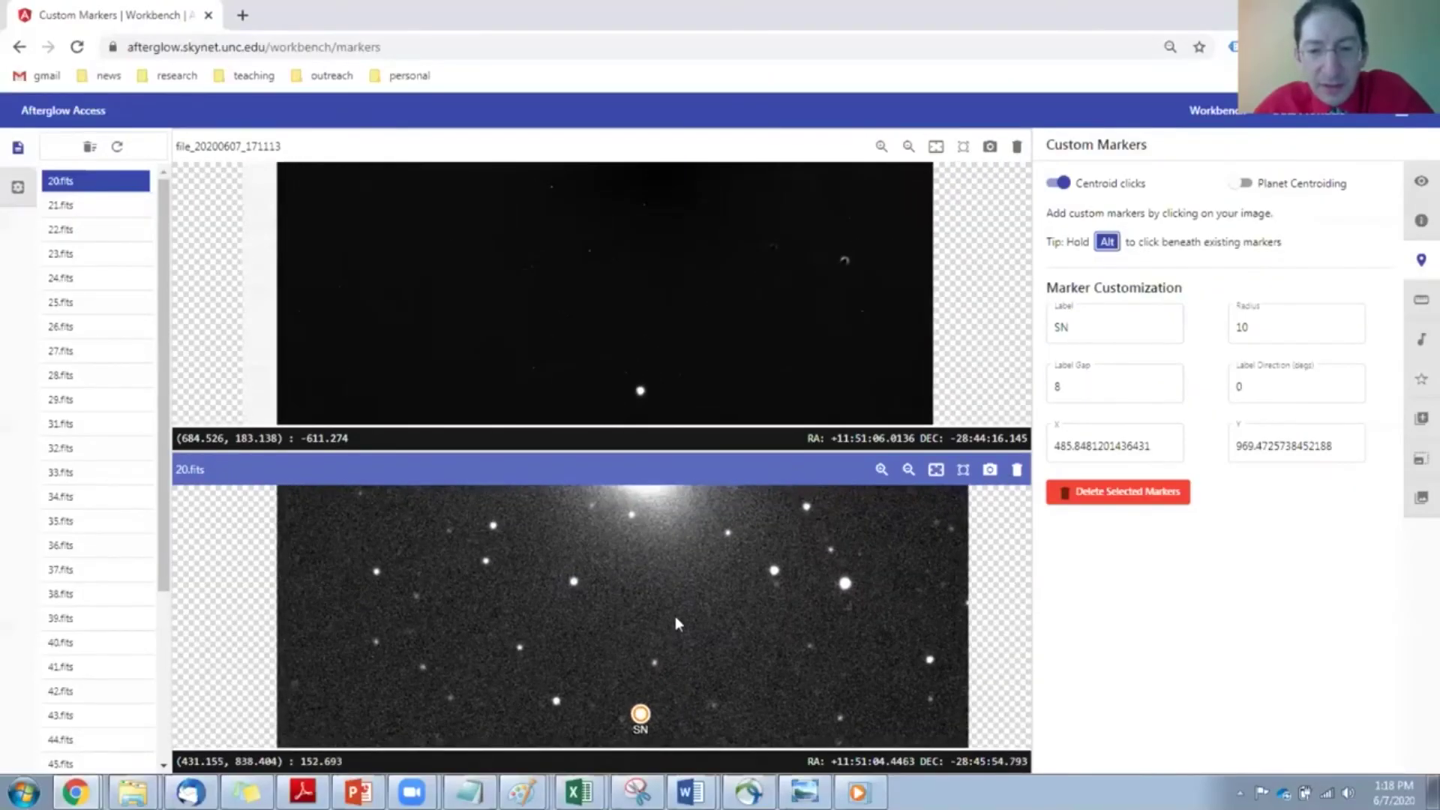
{"action": "left_click_drag", "start_coordinate": [685, 567], "coordinate": [693, 596]}
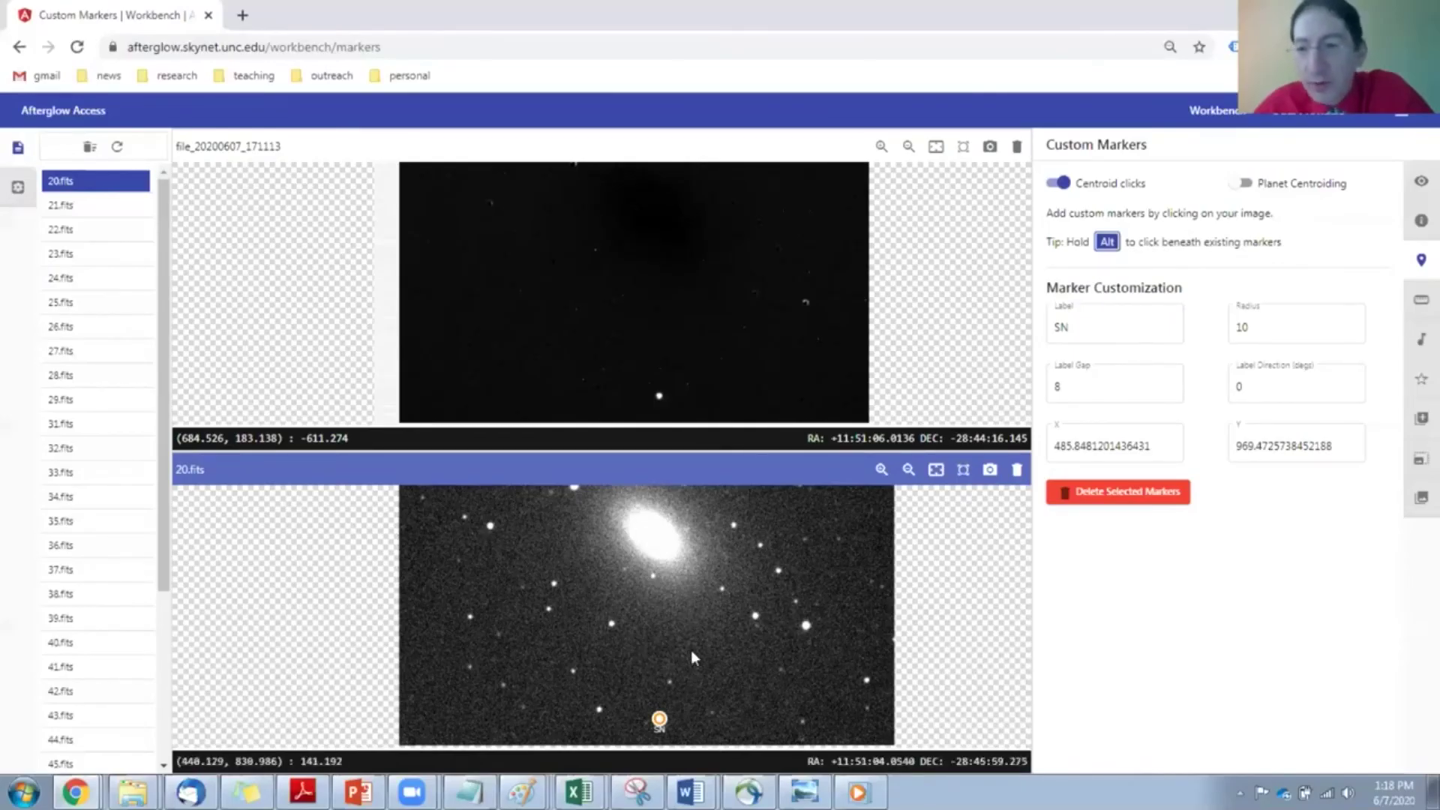
Step: Rotate both synced images 180° in Display Settings, then go back to the Custom Markers panel
{"action": "left_click", "coordinate": [1418, 186]}
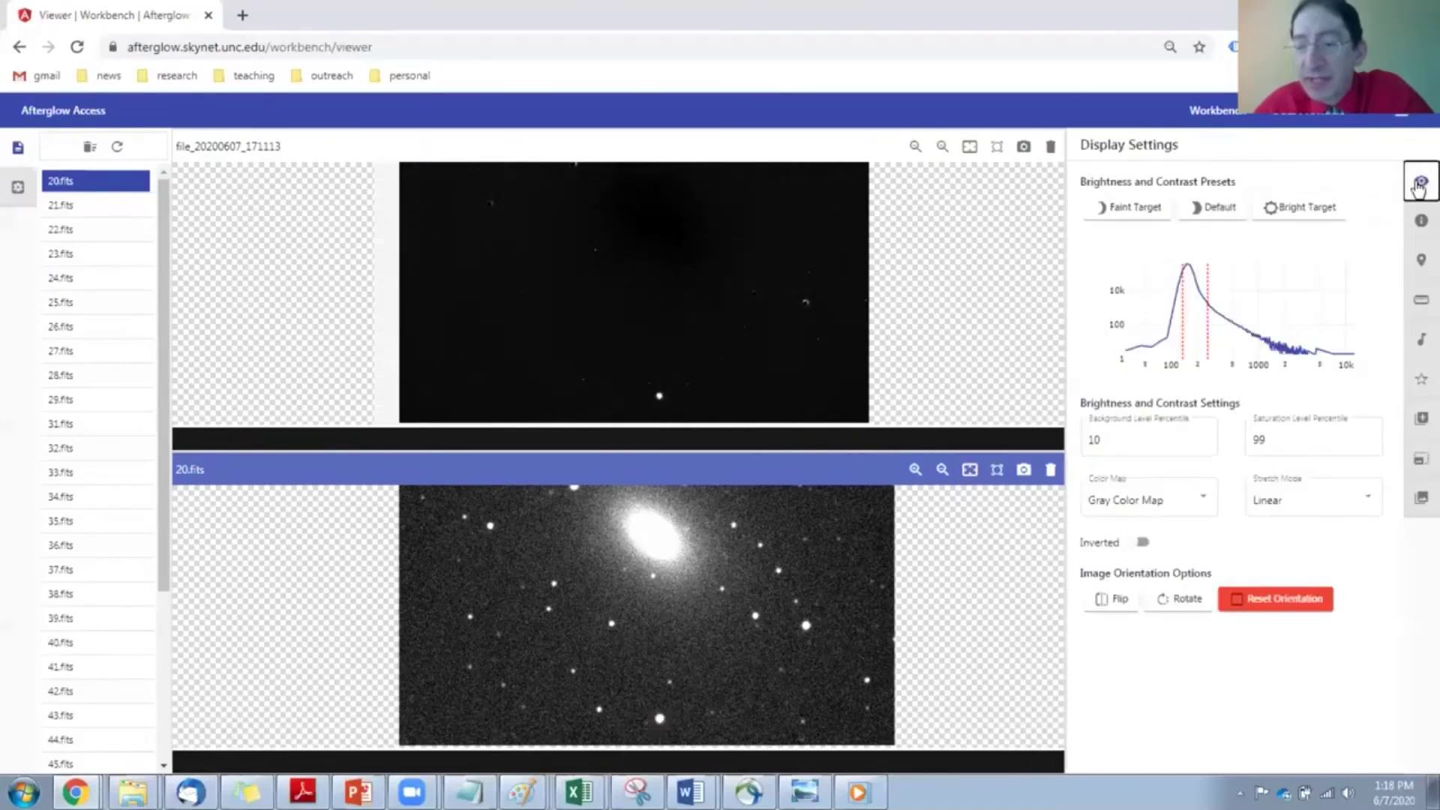
{"action": "left_click", "coordinate": [1171, 603]}
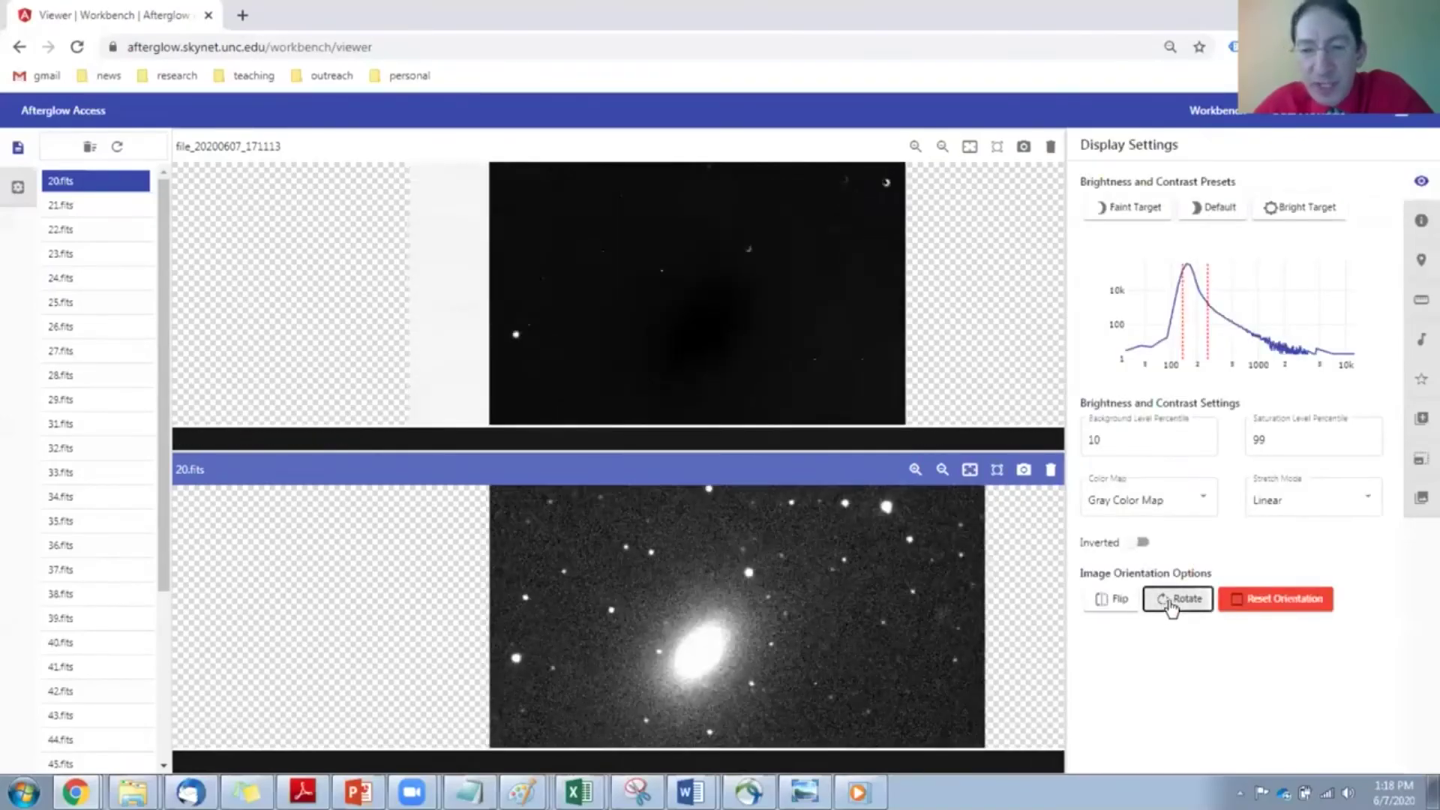
{"action": "left_click", "coordinate": [1418, 272]}
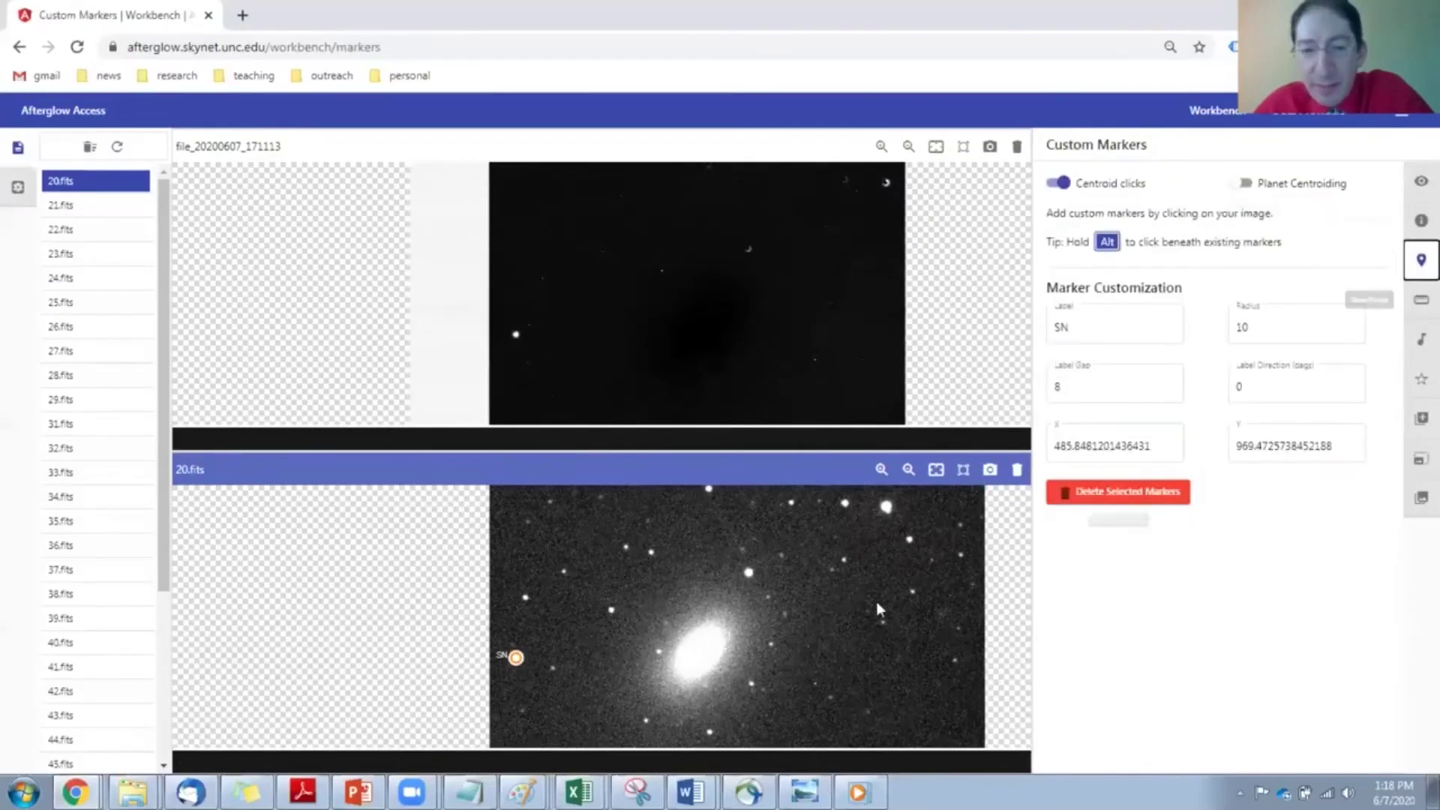
Step: Zoom in on both views, frame the SN marker with the galaxy, and snapshot the difference image
{"action": "scroll", "coordinate": [675, 668], "scroll_direction": "up", "scroll_amount": 5}
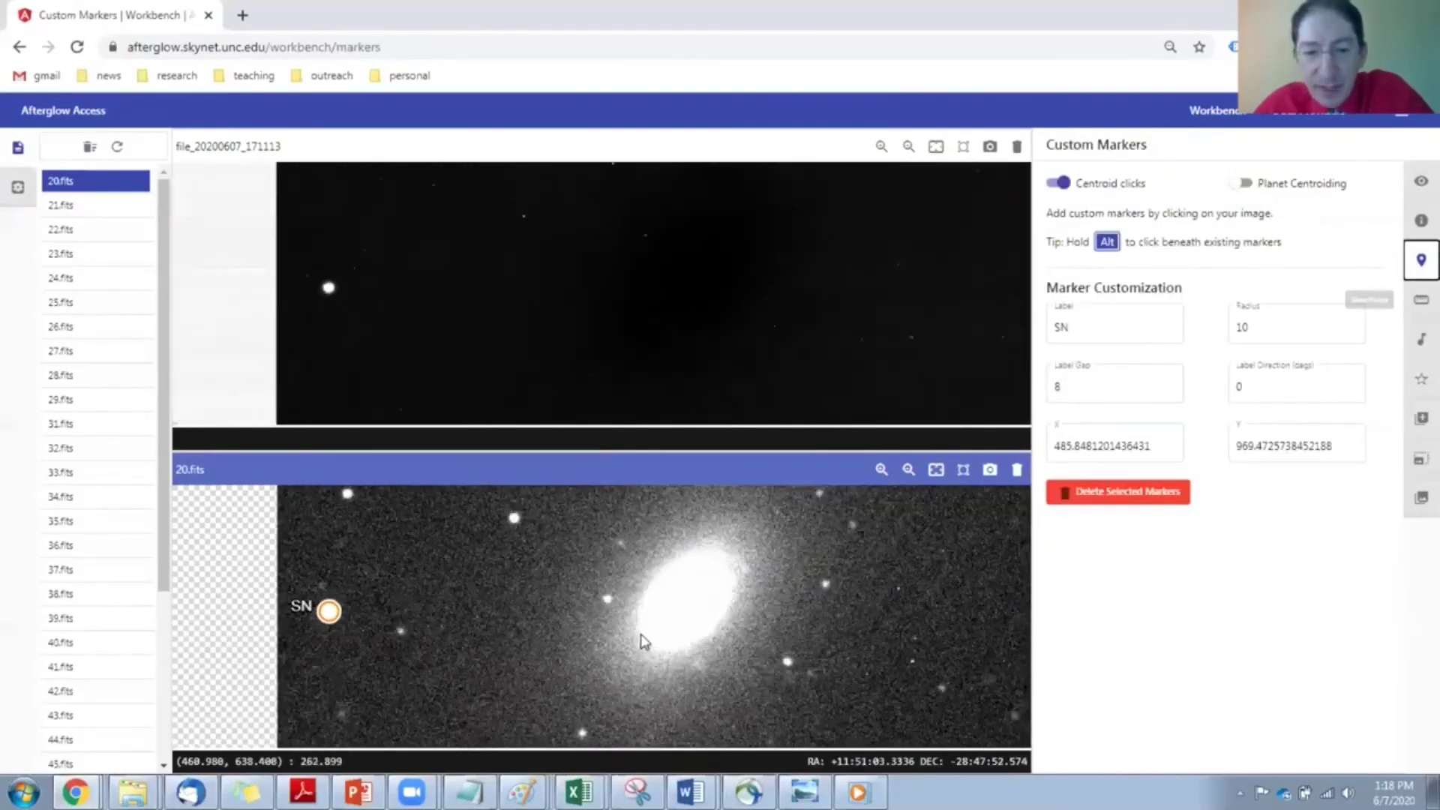
{"action": "scroll", "coordinate": [627, 632], "scroll_direction": "up", "scroll_amount": 1}
{"action": "left_click_drag", "start_coordinate": [628, 633], "coordinate": [662, 656]}
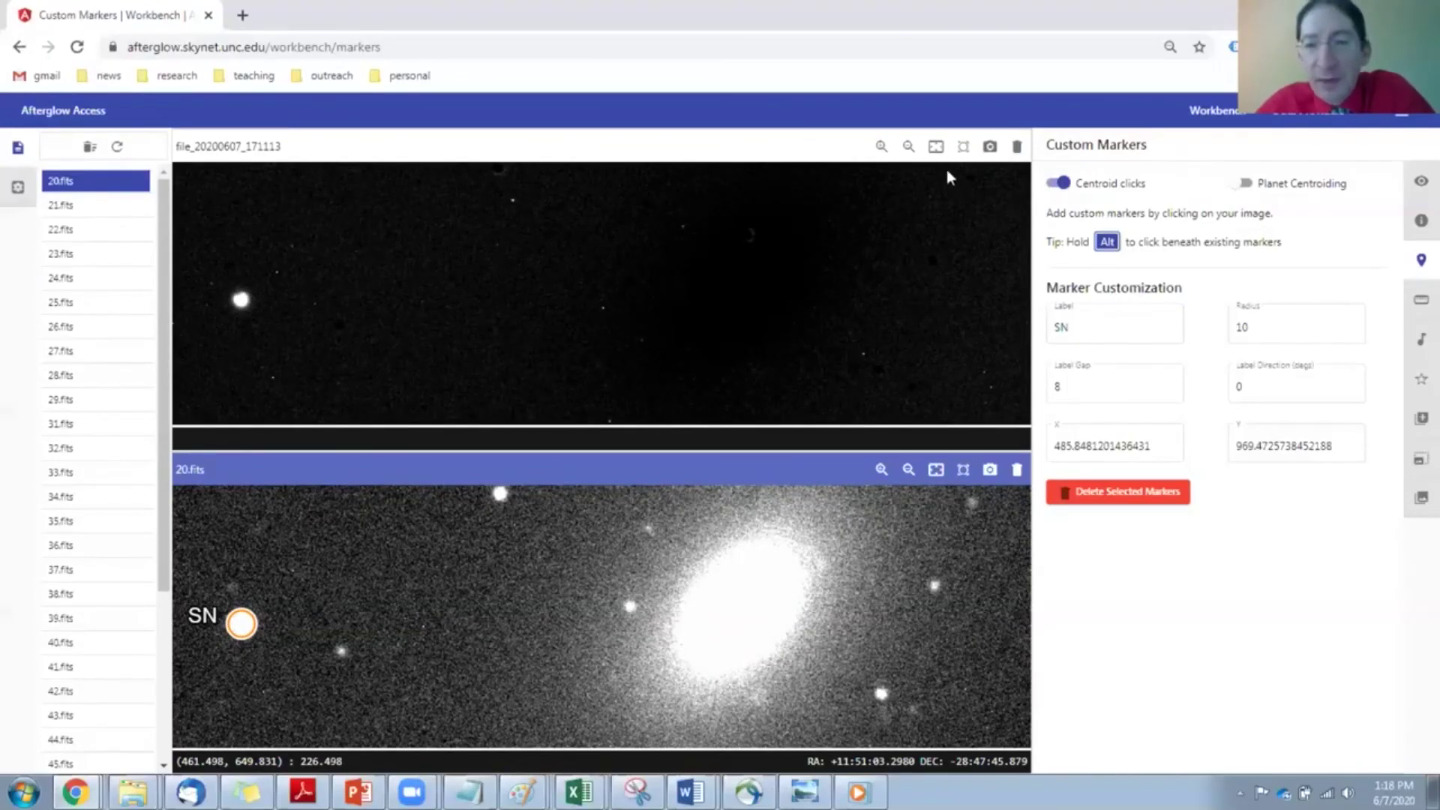
{"action": "left_click", "coordinate": [990, 148]}
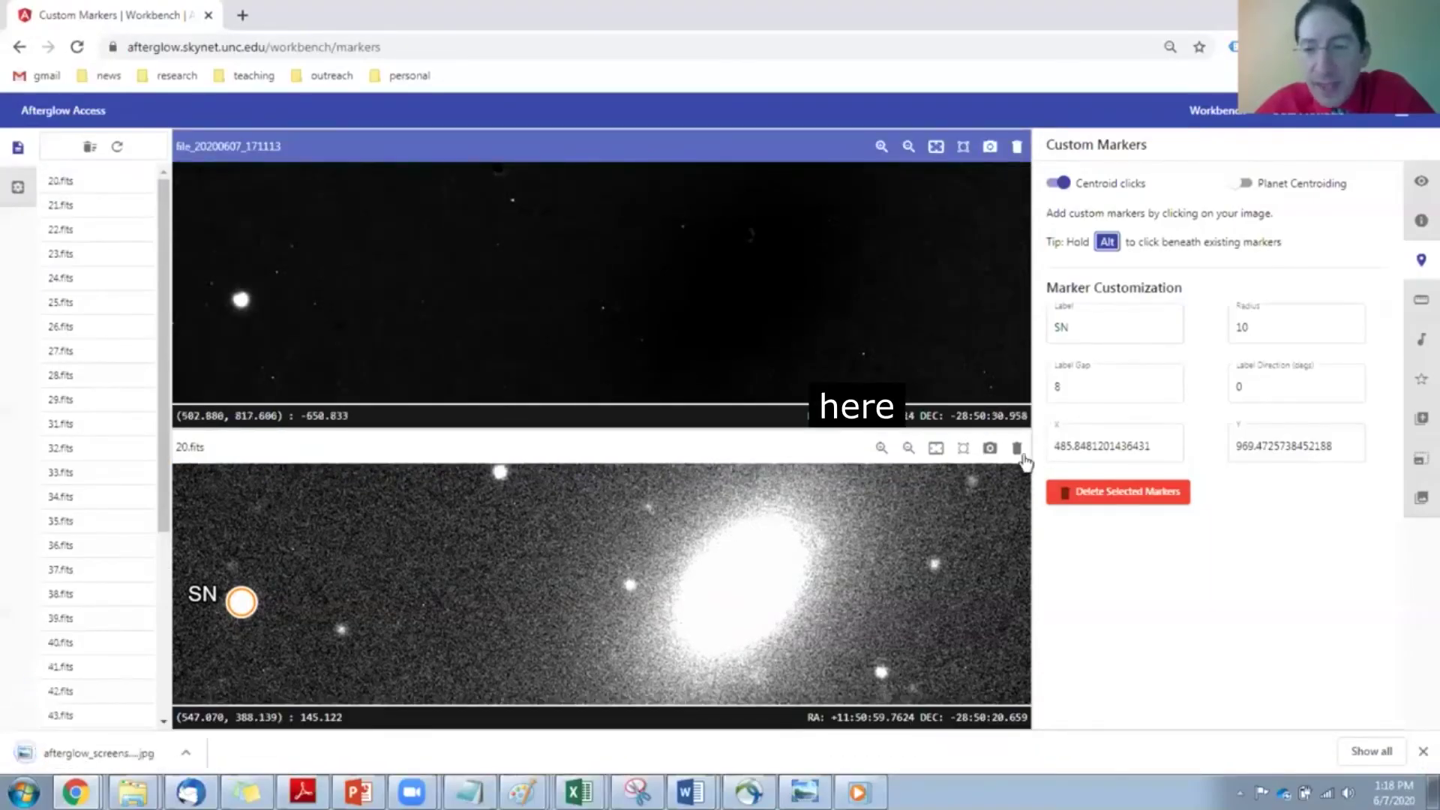
Step: Save a jpg snapshot of the 20.fits image showing the SN marker
{"action": "left_click", "coordinate": [990, 450]}
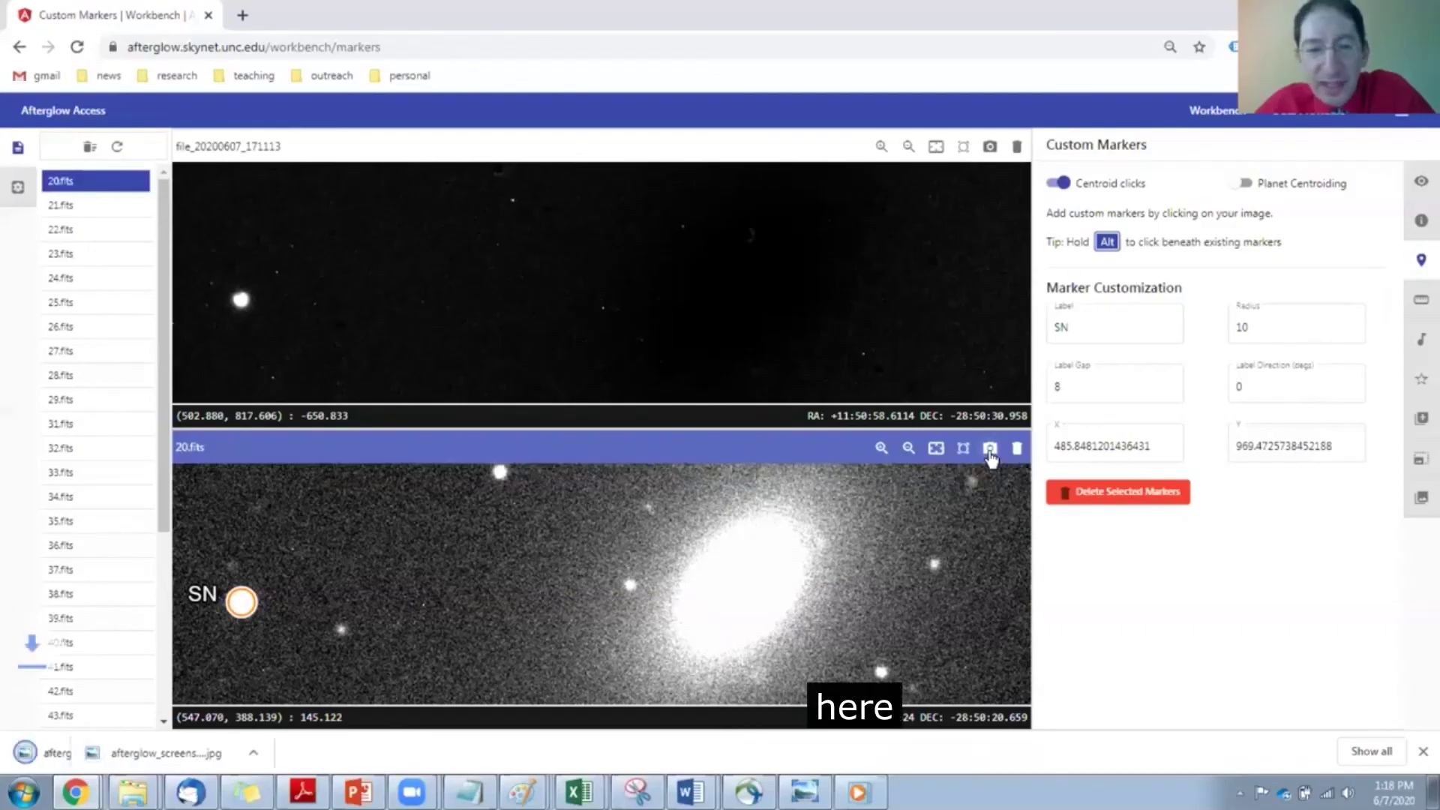